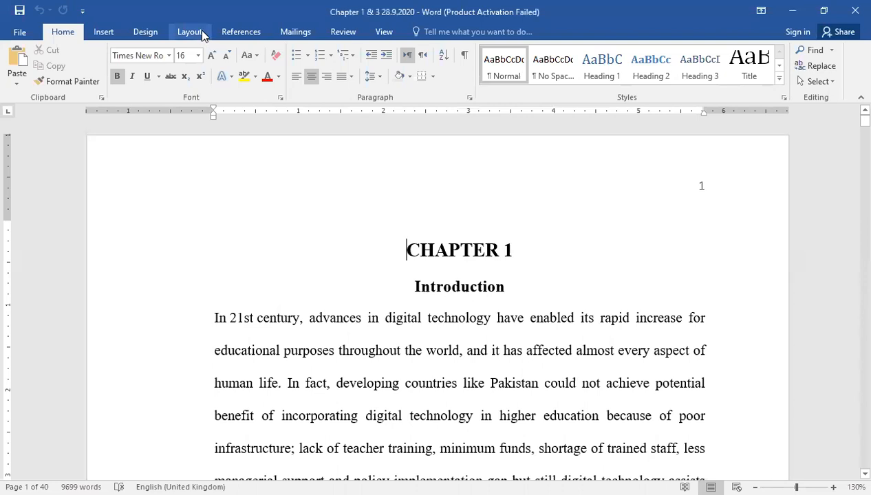
- Set the document's page orientation to Portrait
click(198, 32)
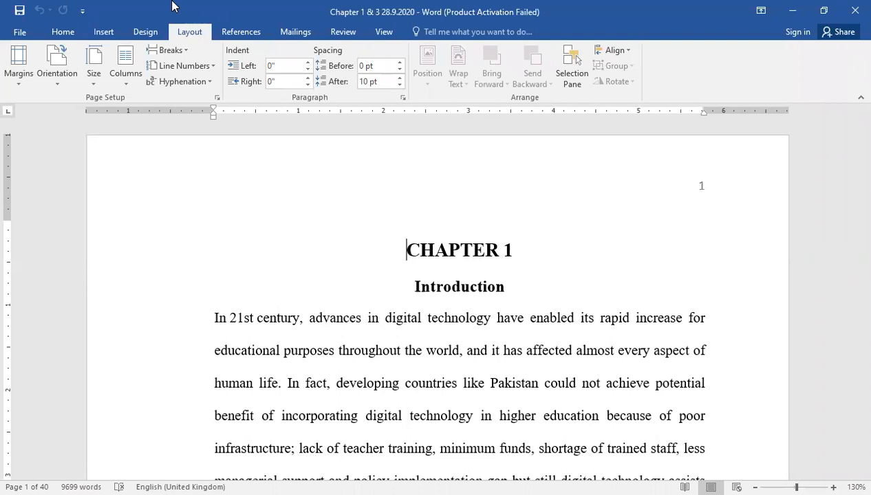
click(63, 78)
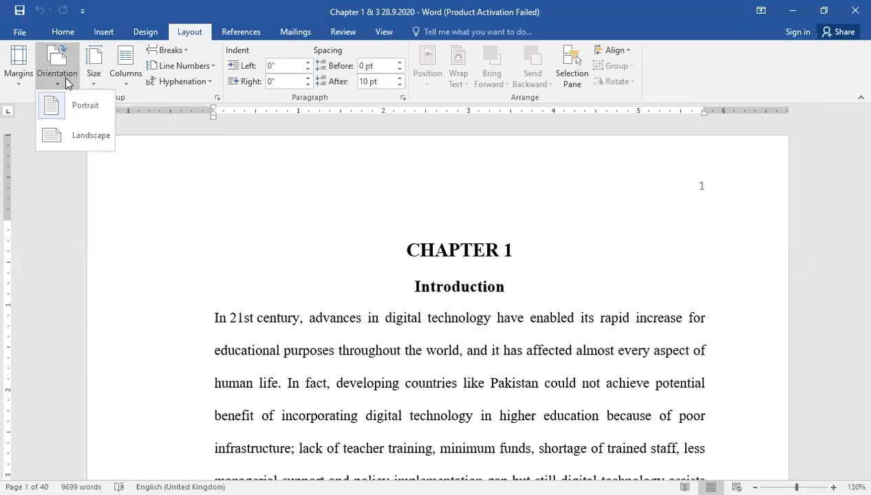
click(86, 116)
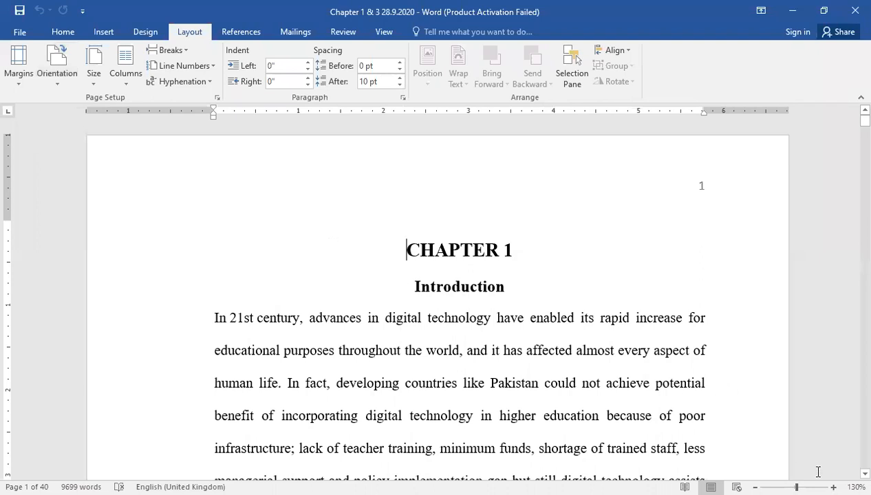
- Zoom the document out to 40% and look over the layout of its first pages
click(755, 487)
click(755, 487)
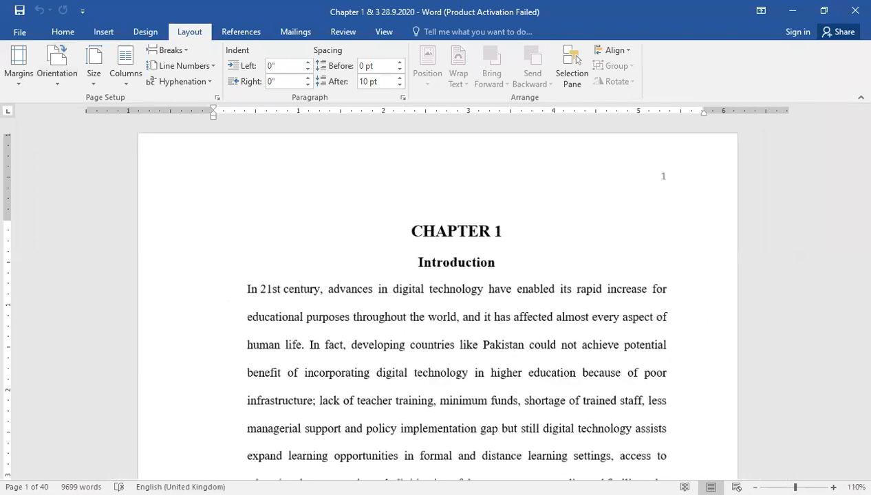
scroll(438, 303, down, 2)
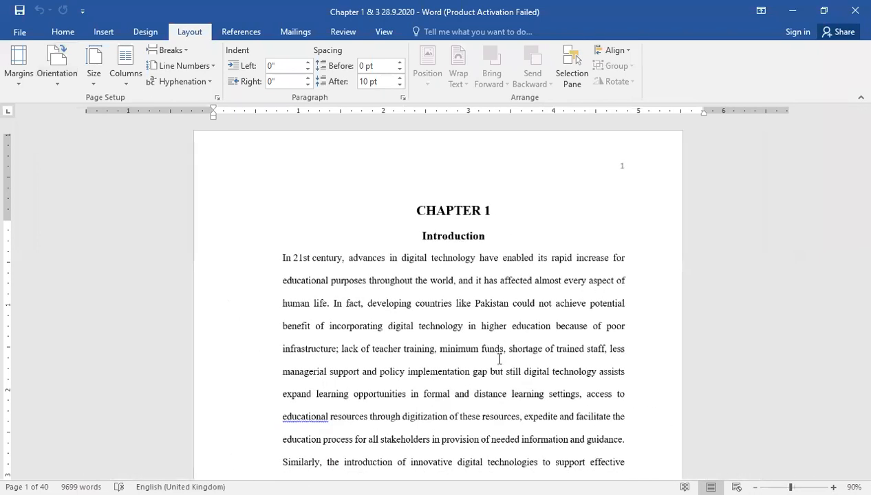
scroll(456, 284, down, 5)
scroll(456, 284, down, 2)
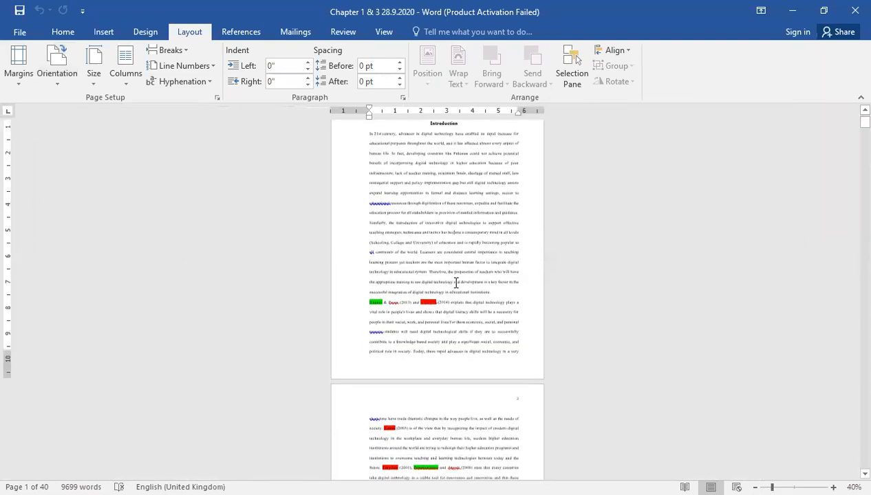
scroll(455, 284, down, 5)
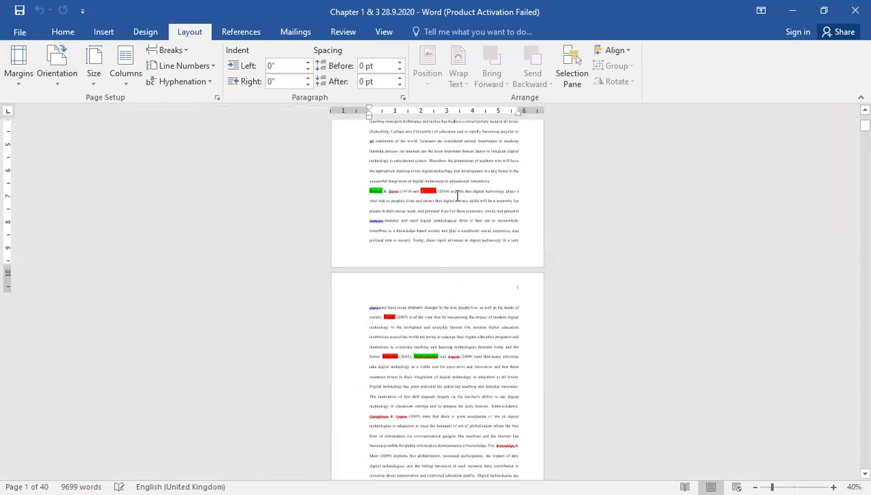
scroll(457, 190, up, 5)
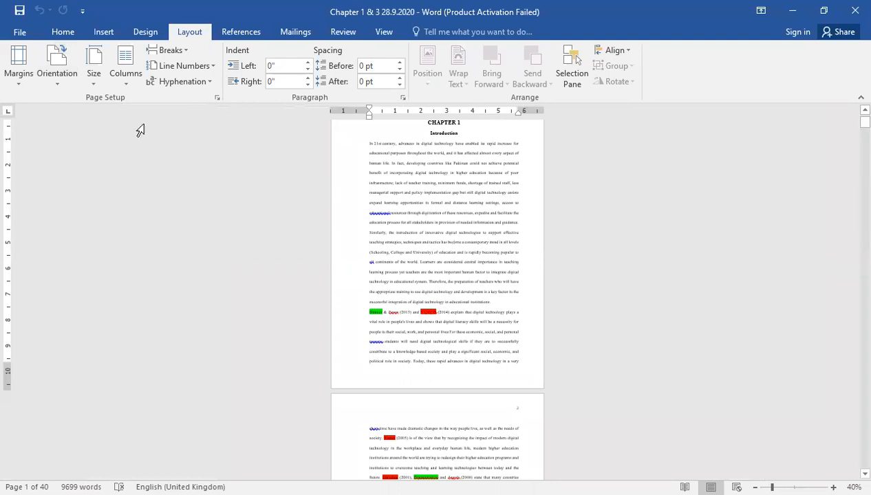
- Change the page orientation to Landscape and look over the reflowed pages
click(60, 68)
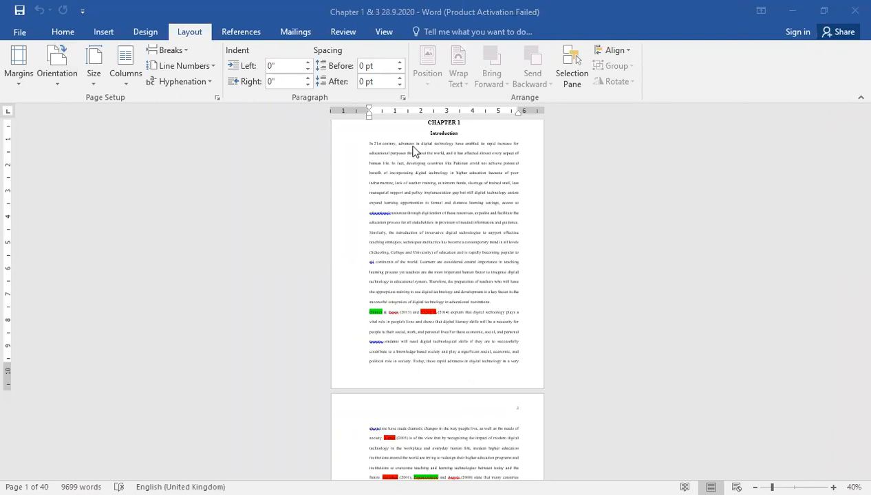
click(61, 75)
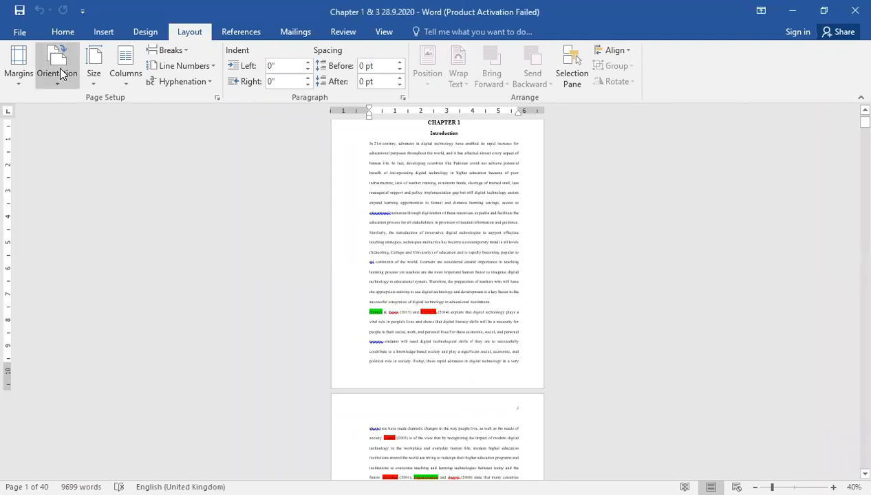
click(60, 69)
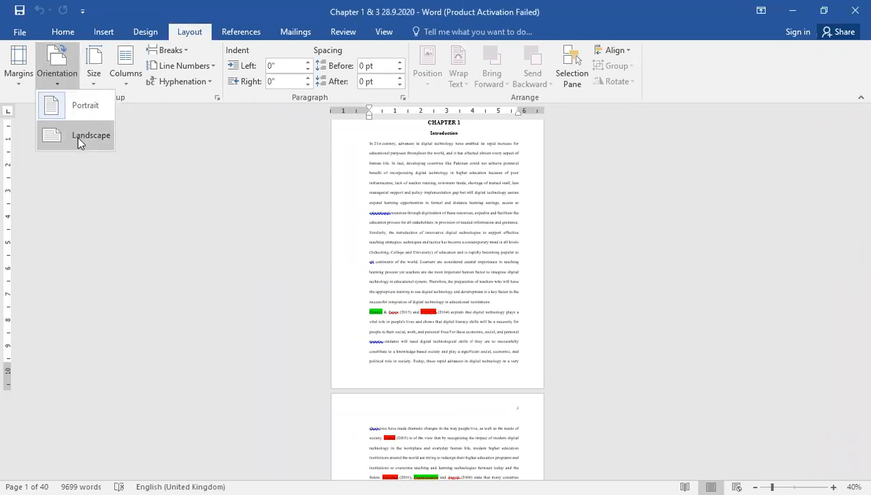
click(77, 136)
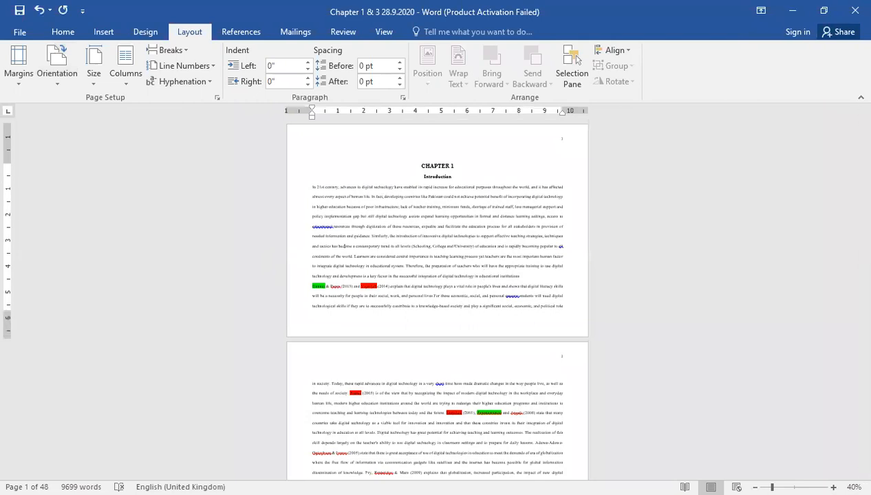
ctrl+scroll(475, 319, up, 1)
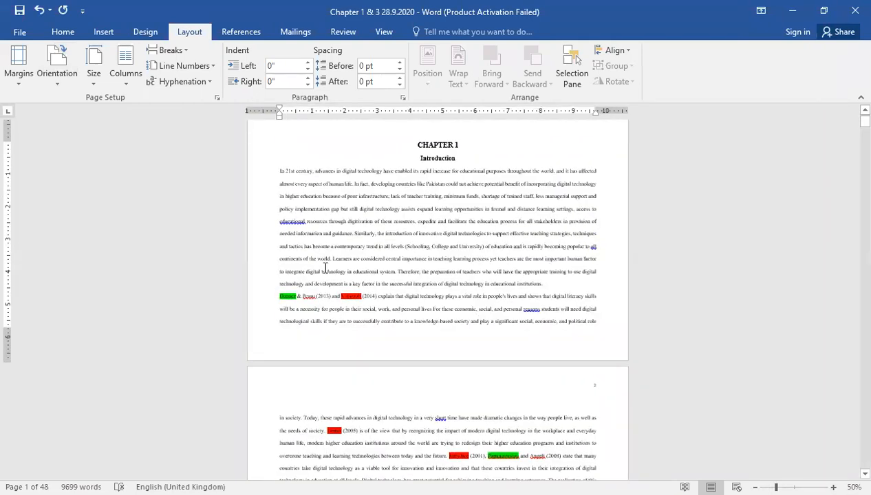
scroll(505, 254, down, 5)
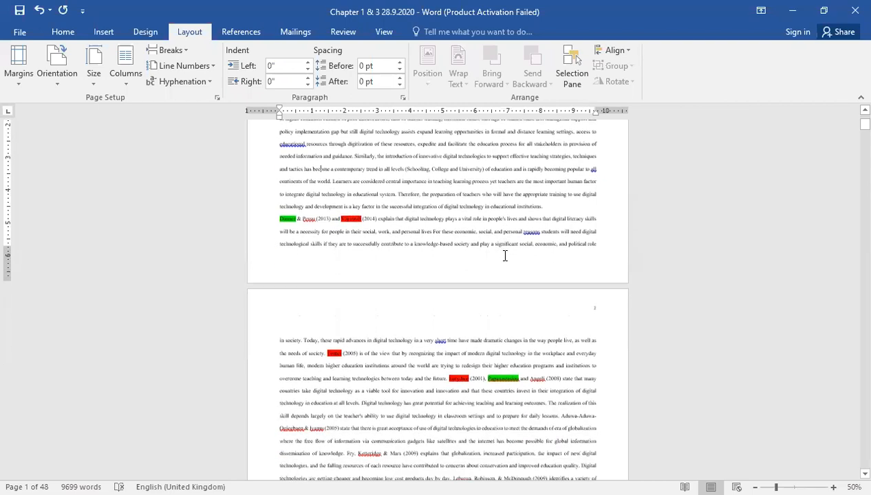
scroll(505, 255, down, 6)
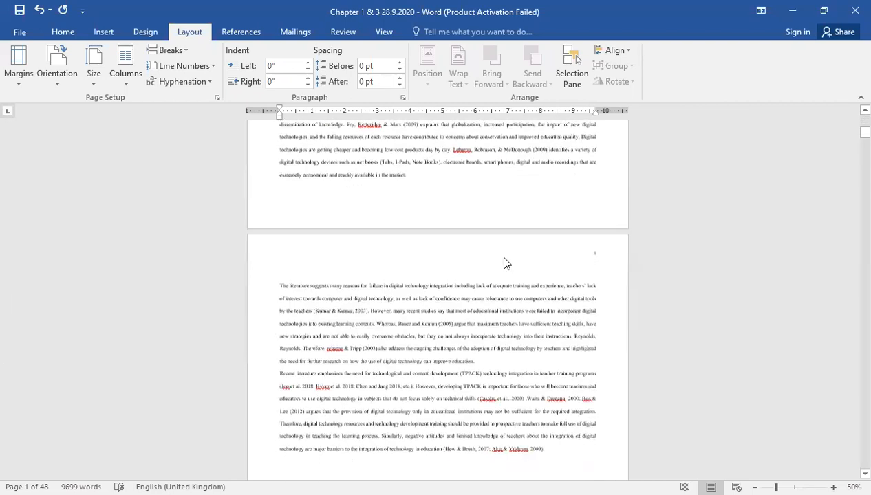
- Set the page orientation back to Portrait, check the following pages and return to the start of Chapter 1
click(63, 56)
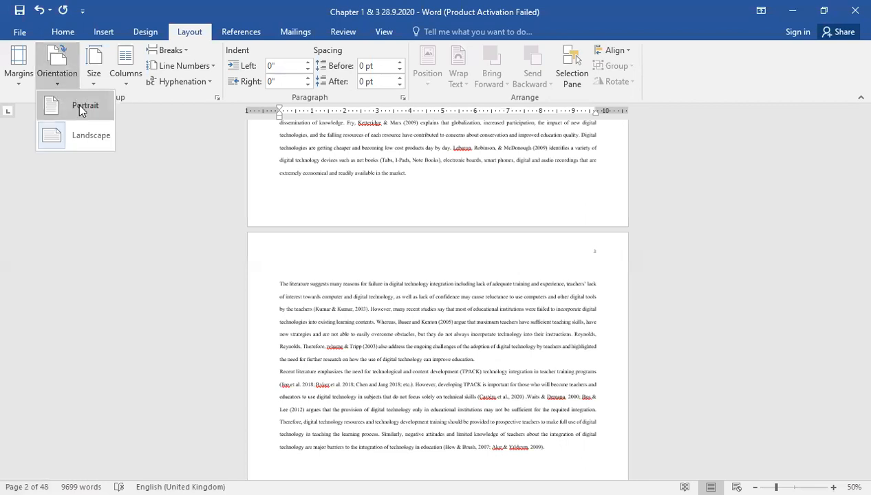
click(81, 107)
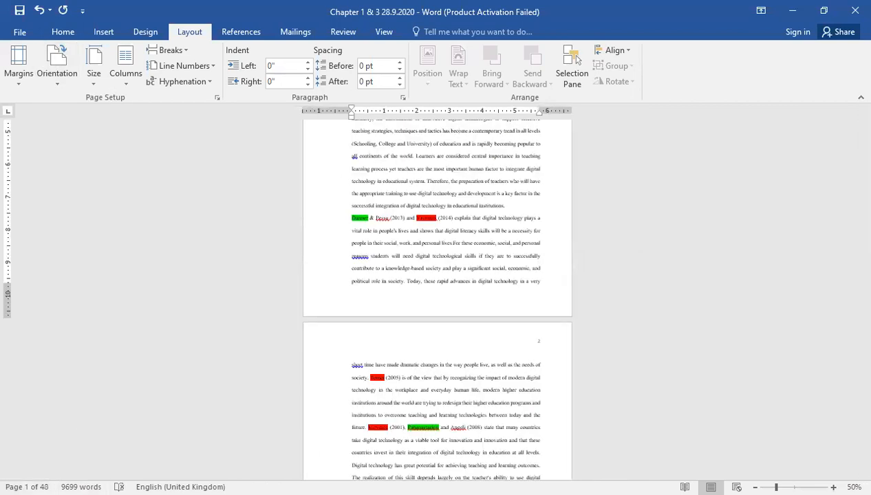
click(287, 428)
scroll(336, 385, down, 2)
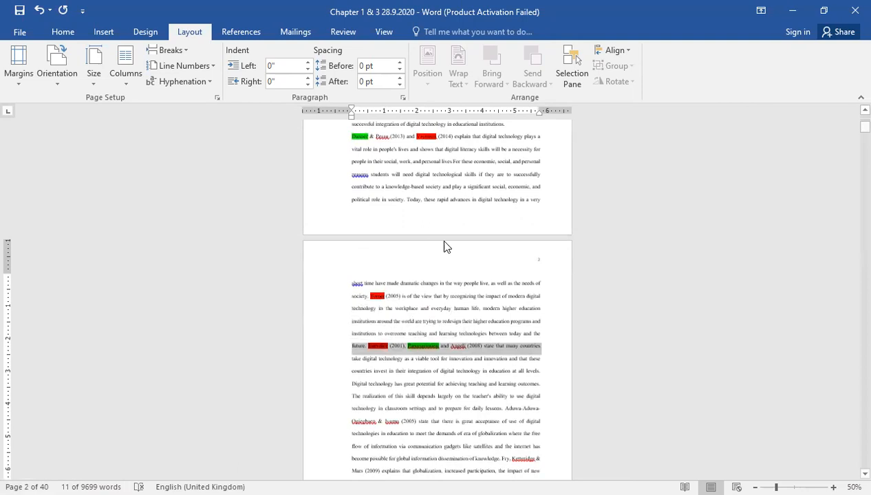
click(456, 261)
scroll(457, 261, down, 8)
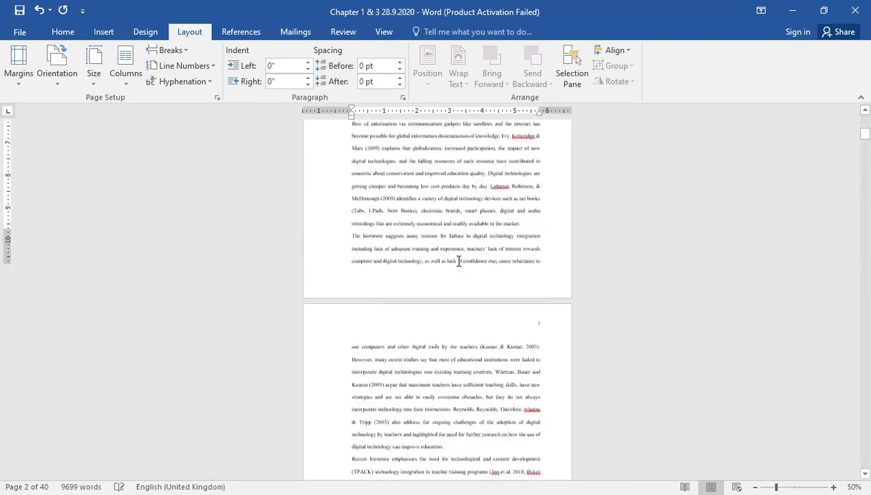
scroll(459, 261, down, 6)
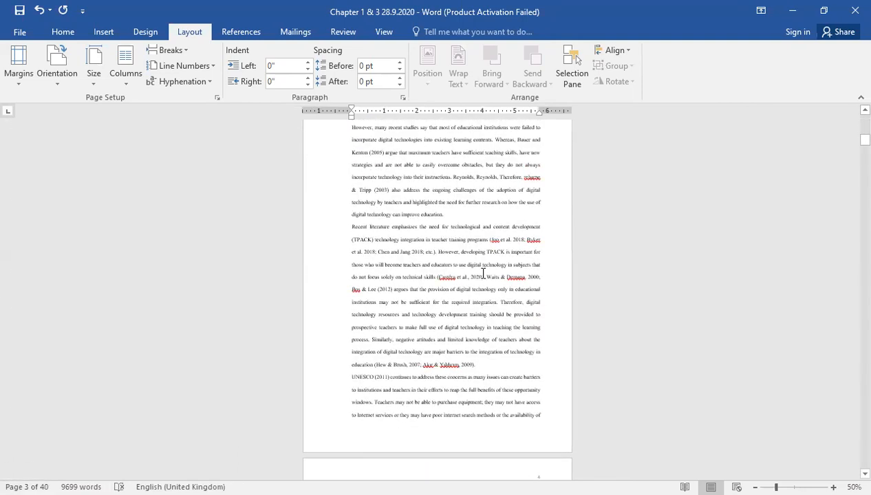
drag(865, 141, 852, 108)
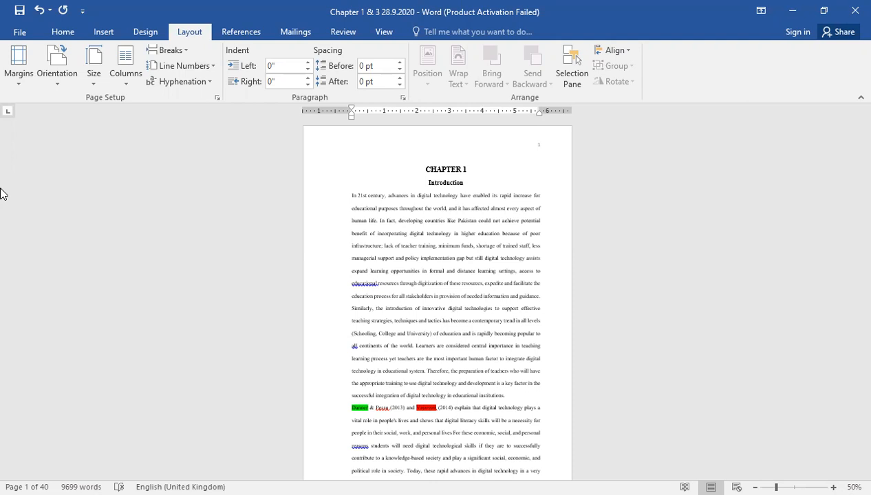
- Review the available paper sizes and the detailed paper settings for the document without changing them
click(93, 69)
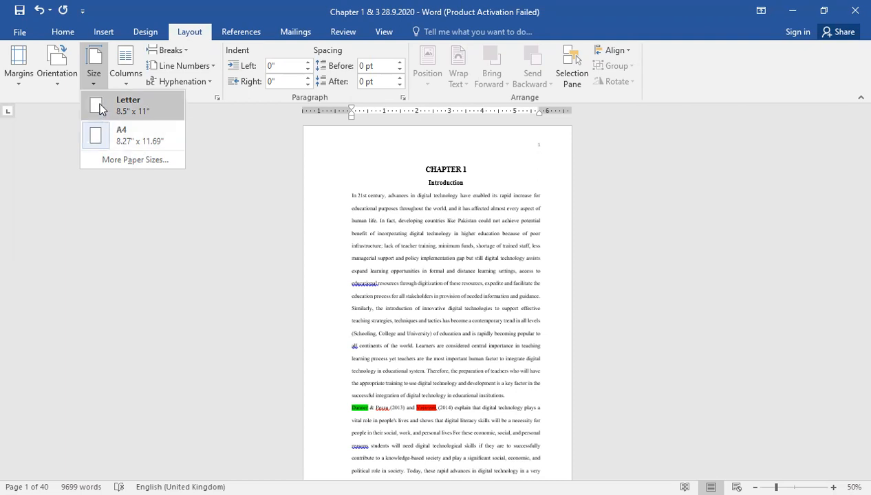
click(124, 160)
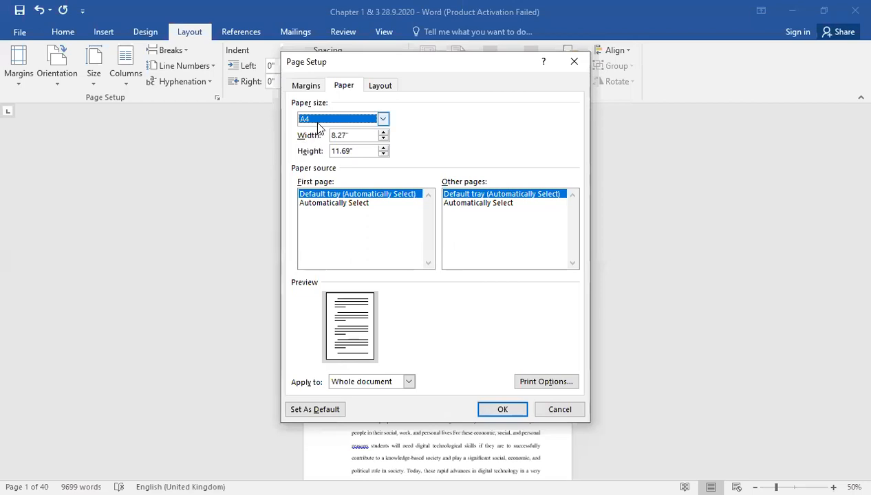
click(318, 125)
click(454, 122)
click(551, 410)
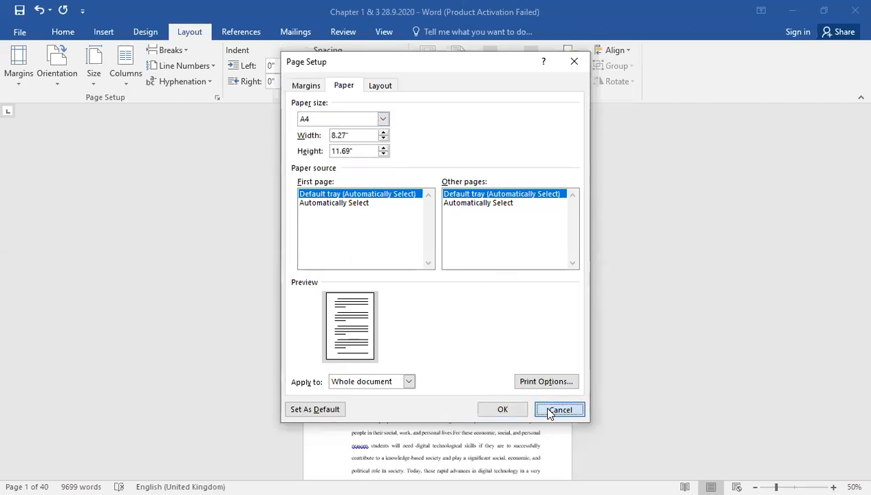
click(93, 61)
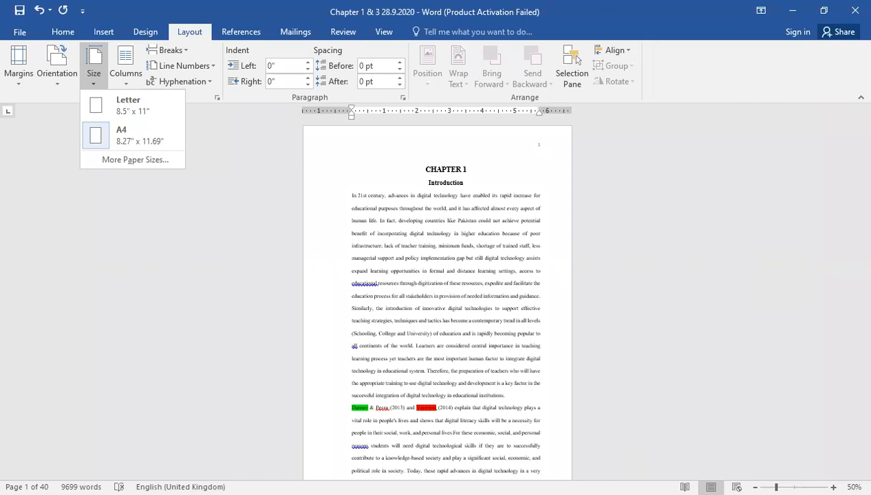
- Apply the saved Custom Margins preset to the document
ctrl+scroll(431, 442, down, 1)
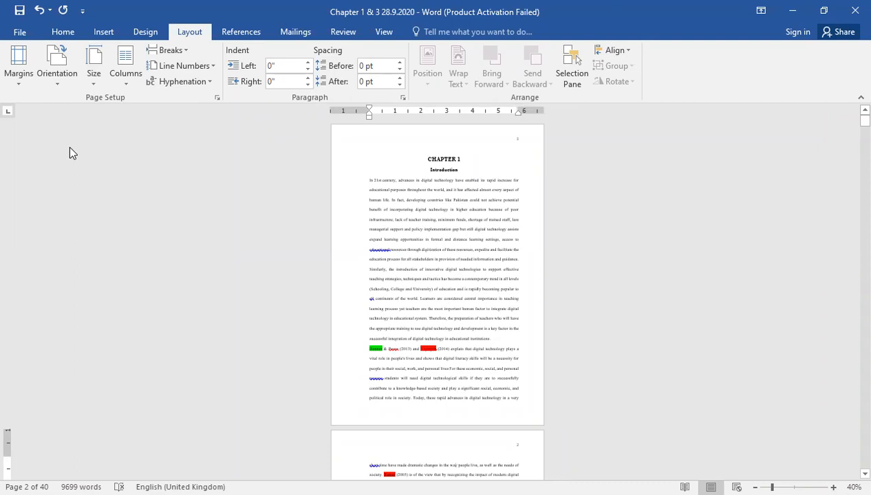
click(12, 80)
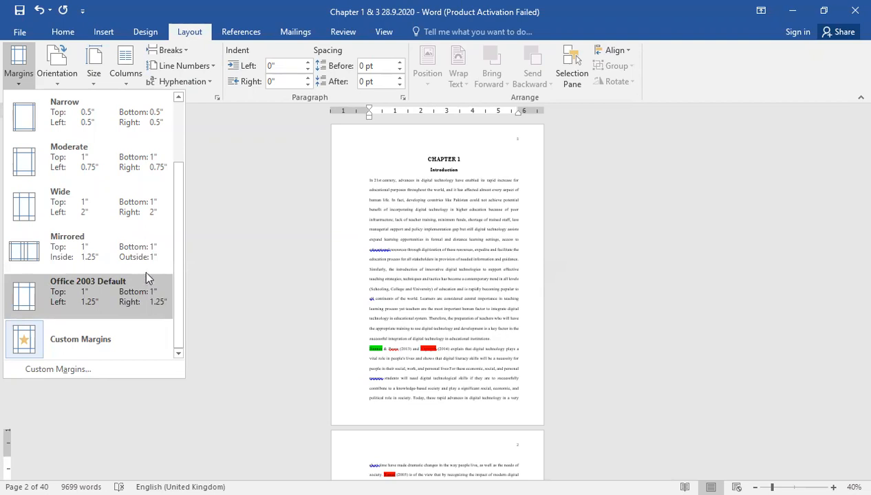
click(71, 337)
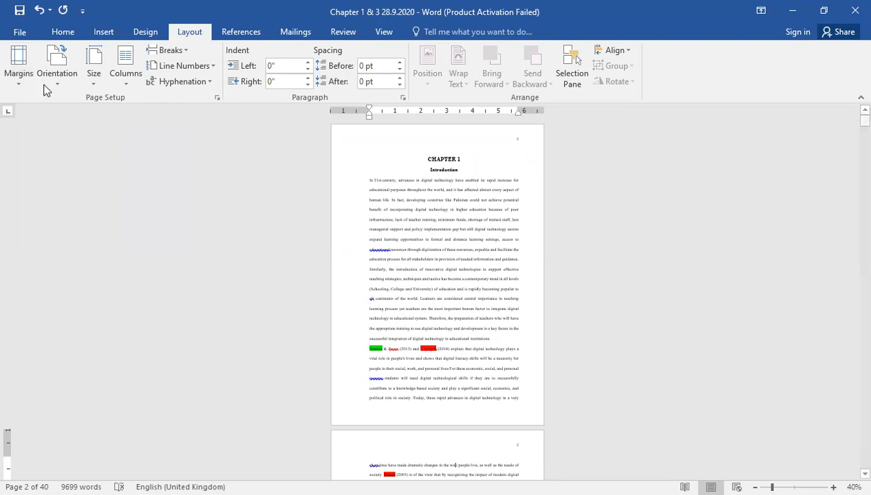
click(19, 74)
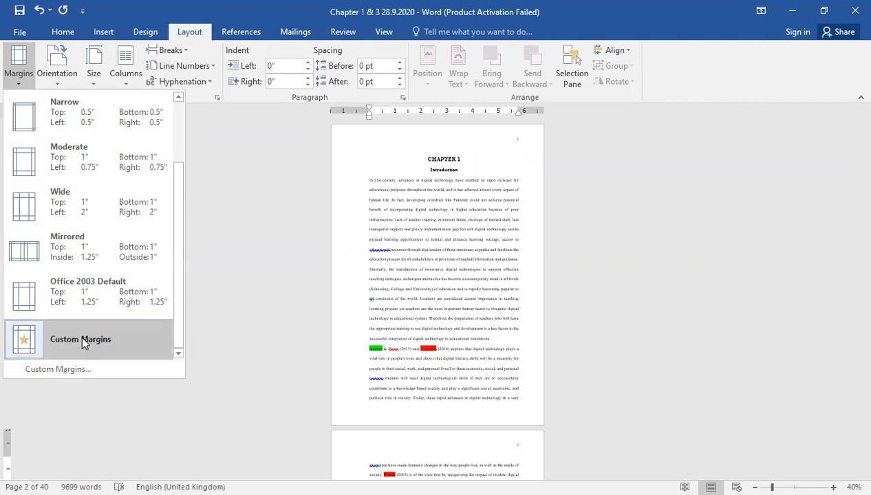
click(82, 334)
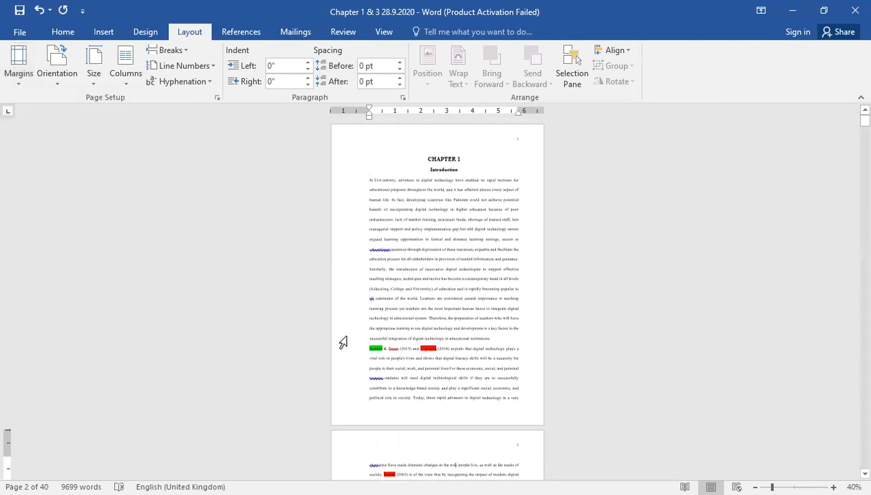
click(22, 83)
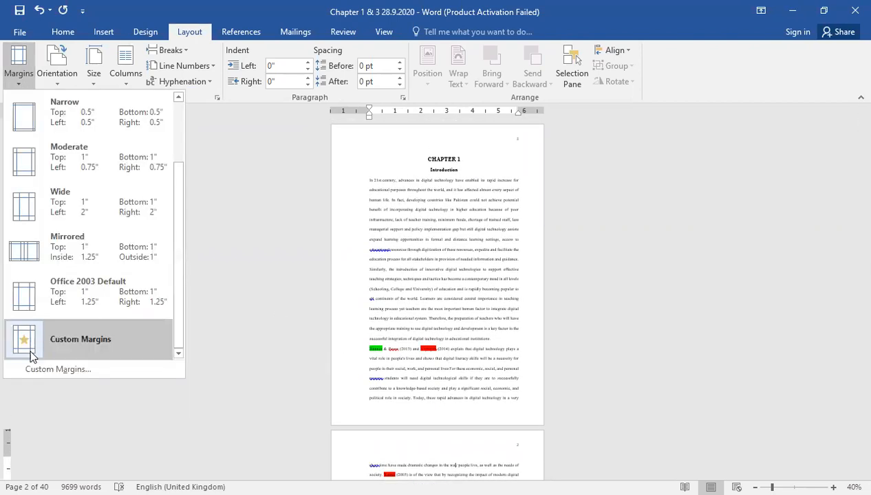
click(30, 348)
- Set the left page margin to 1.3" for the whole document through the custom margin settings
click(19, 74)
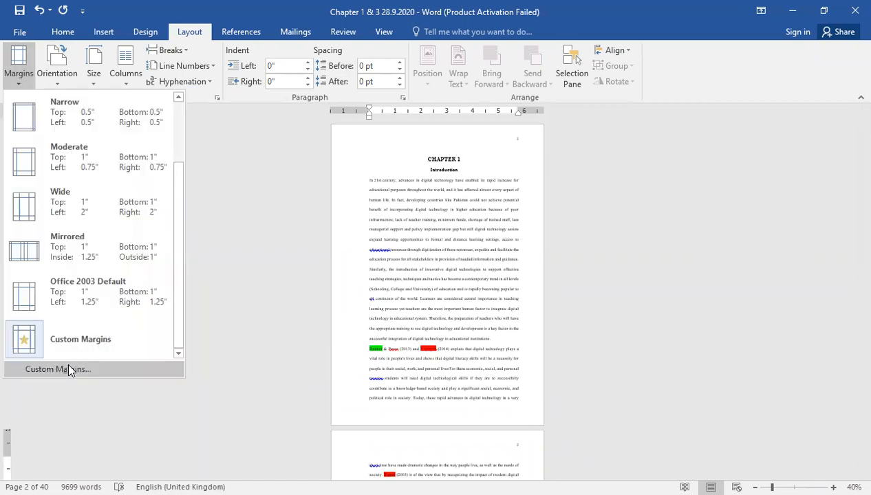
click(77, 365)
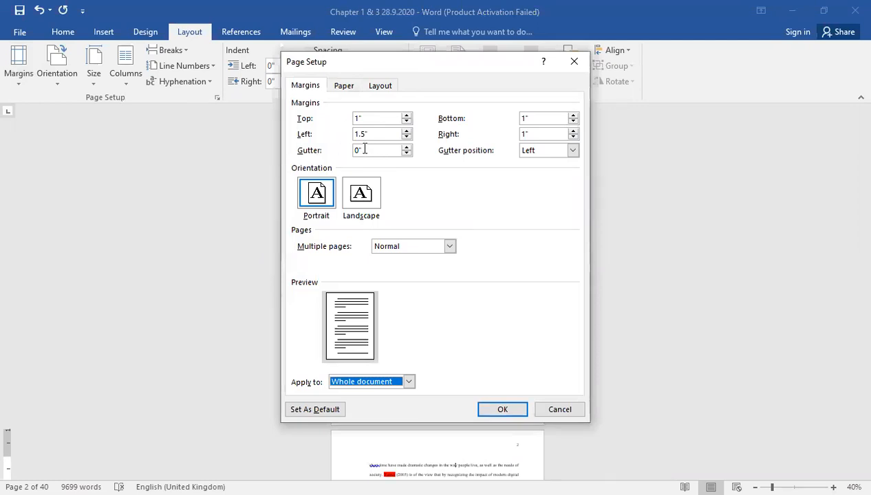
click(407, 137)
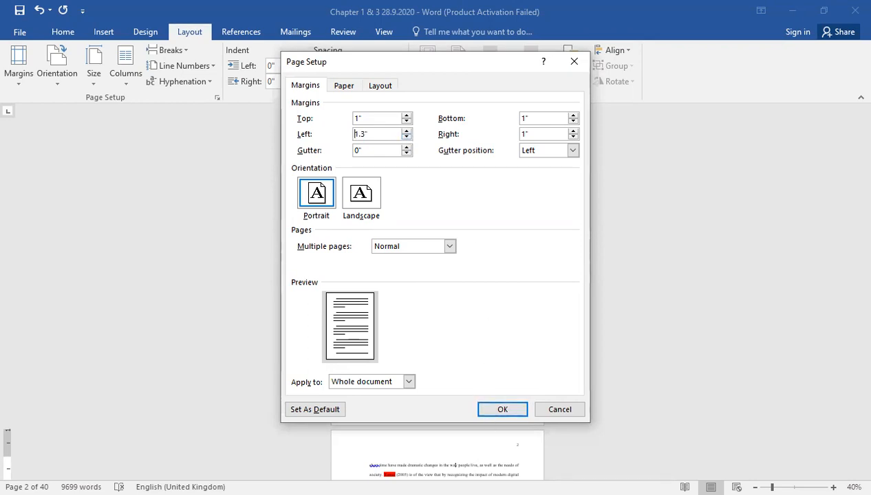
click(503, 410)
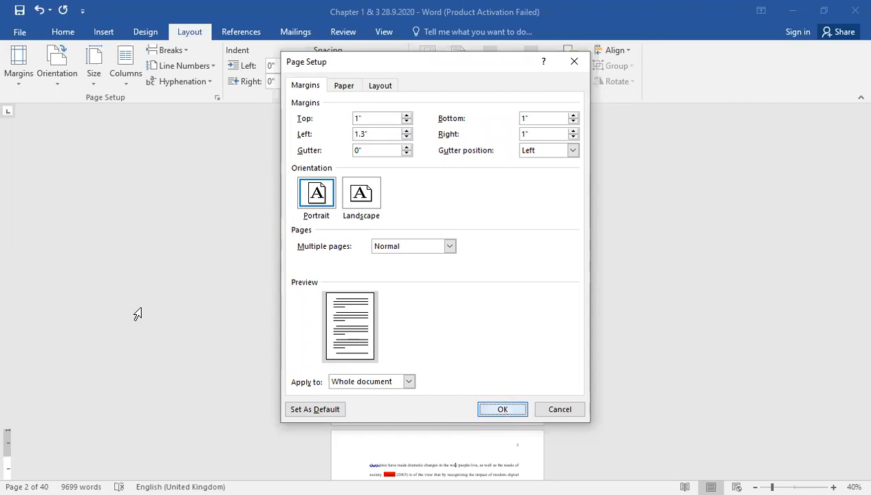
- Insert a continuous section break in the opening paragraph of page 2, before "of the view that"
scroll(137, 314, down, 8)
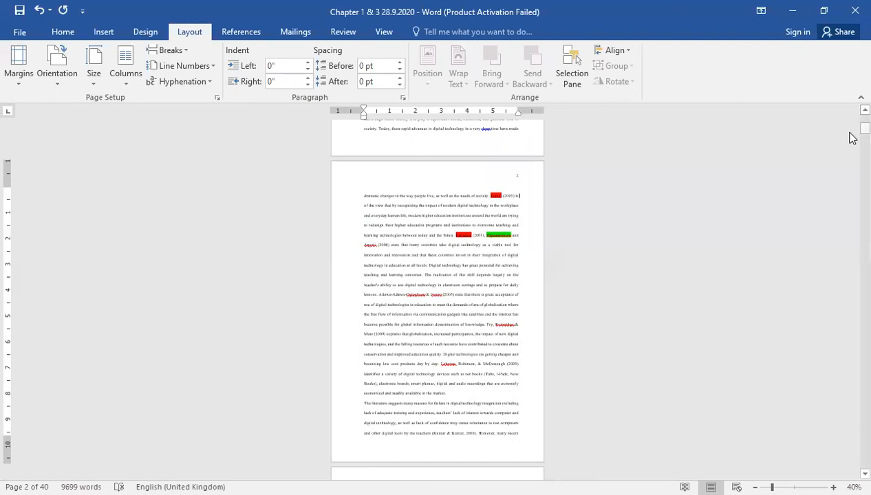
drag(865, 129, 852, 114)
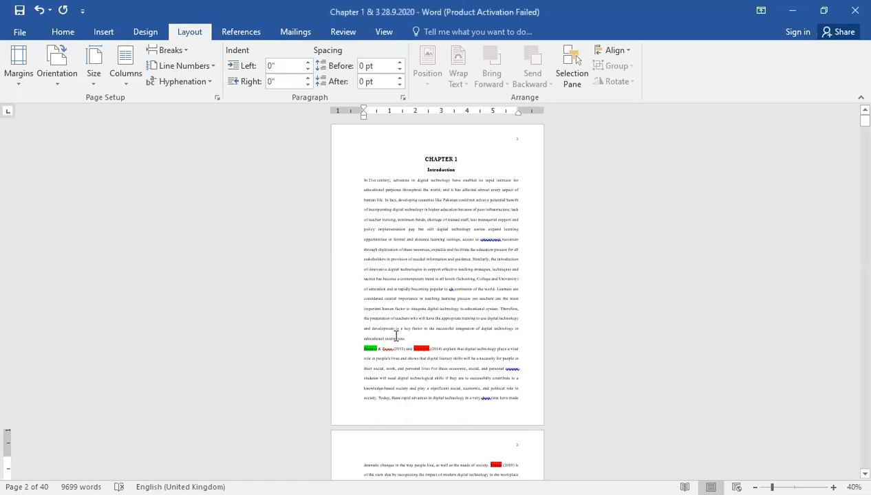
click(155, 55)
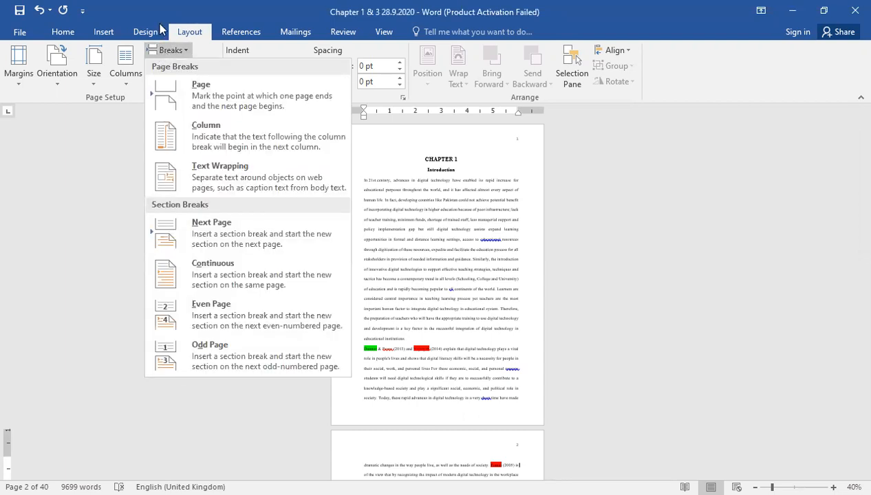
click(219, 274)
- Set the section before the page 2 break to Landscape orientation
scroll(436, 413, down, 2)
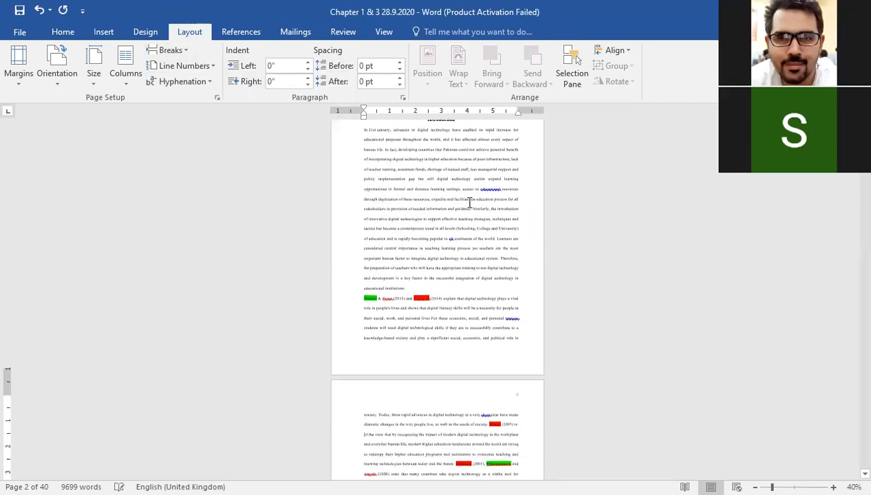
scroll(437, 412, down, 2)
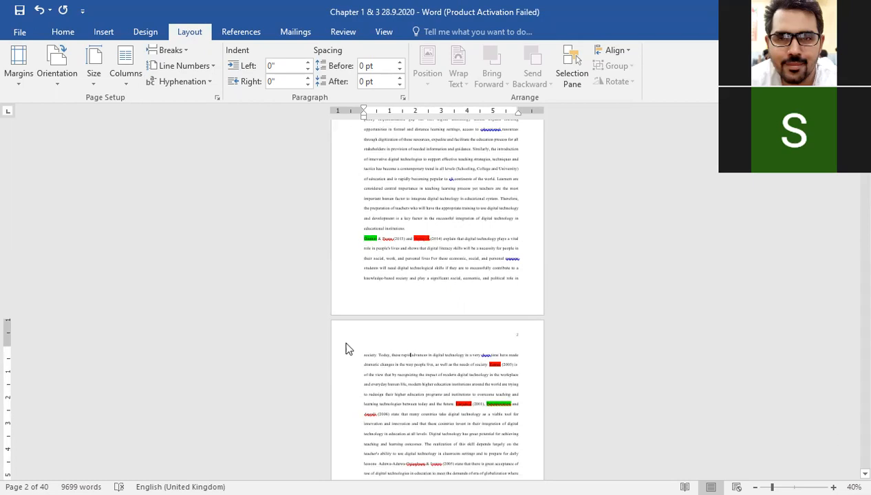
click(59, 64)
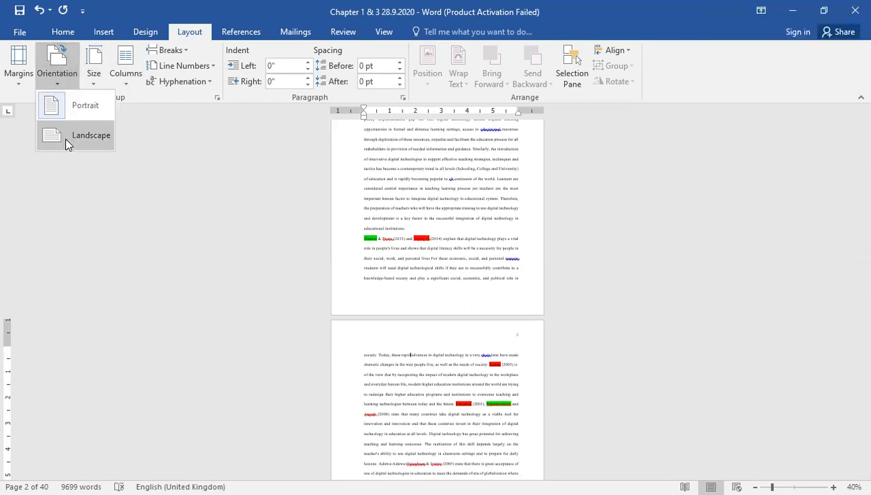
click(65, 138)
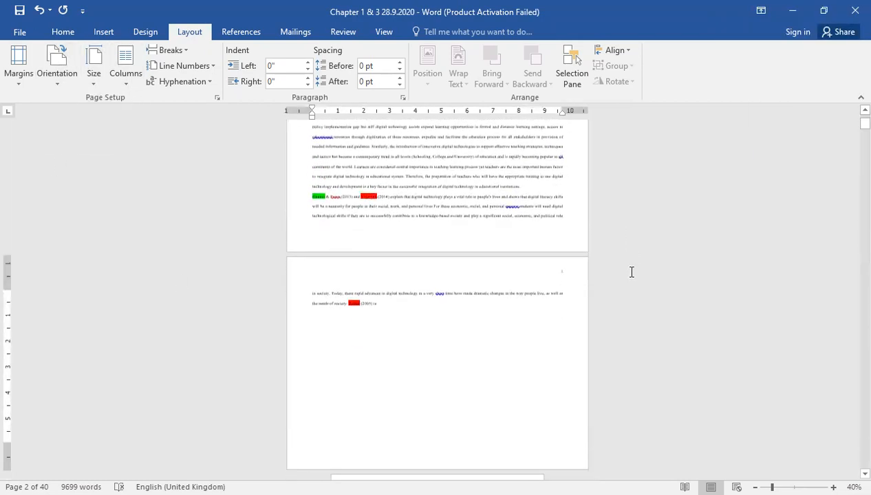
- Examine the orientation of the pages before and after the section break on page 2
scroll(632, 273, down, 2)
scroll(632, 273, up, 6)
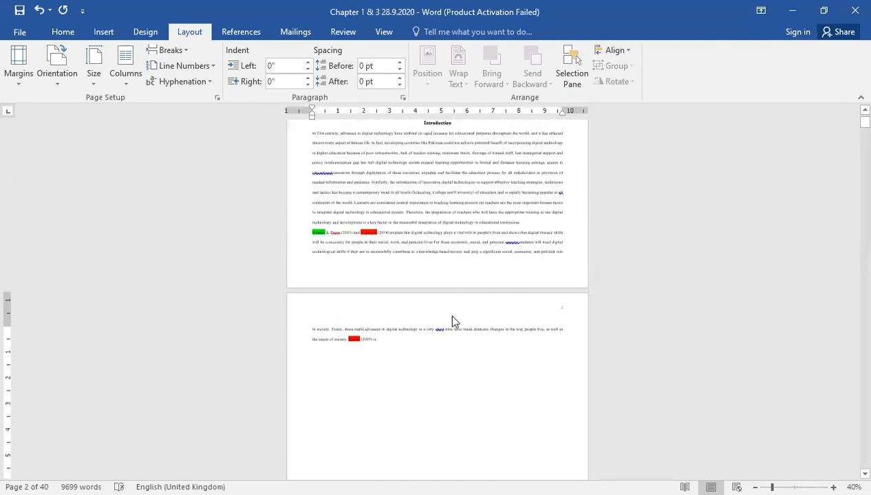
scroll(454, 316, up, 2)
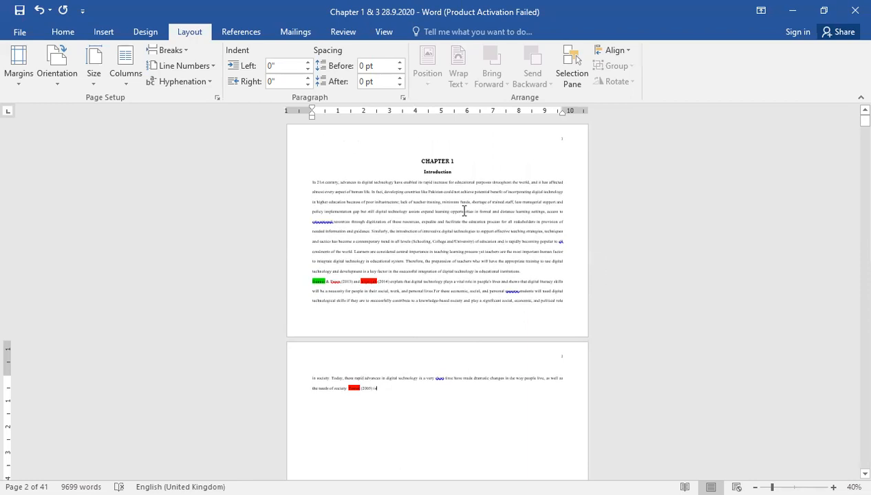
scroll(528, 392, down, 2)
scroll(527, 393, down, 4)
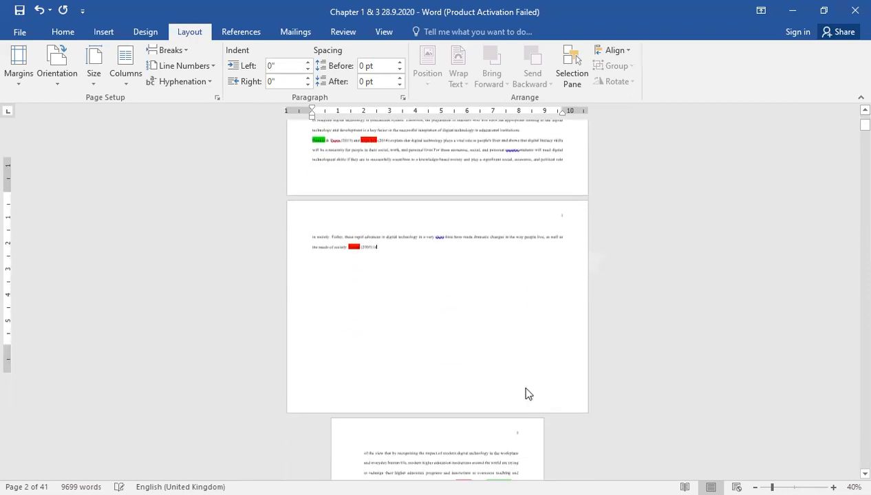
scroll(525, 375, up, 3)
scroll(525, 370, down, 5)
scroll(532, 366, down, 4)
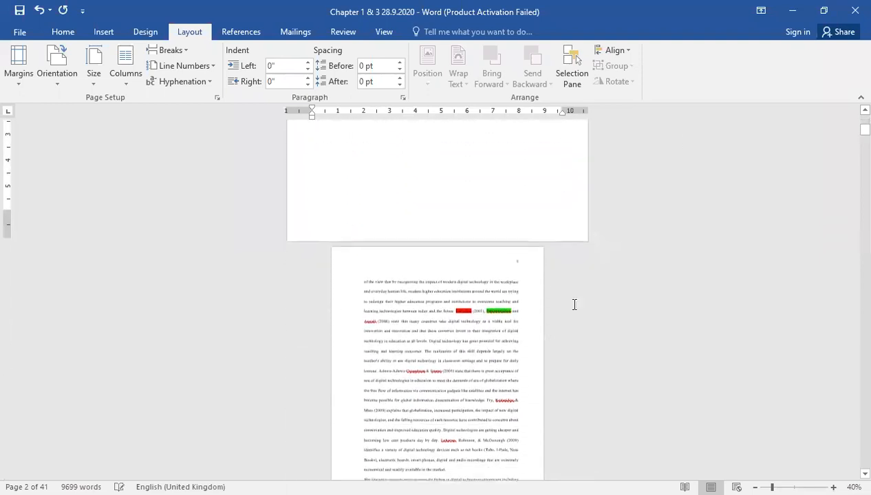
scroll(850, 167, down, 1)
- Insert a continuous section break in the first line of page 7, within the word "training"
scroll(850, 205, down, 10)
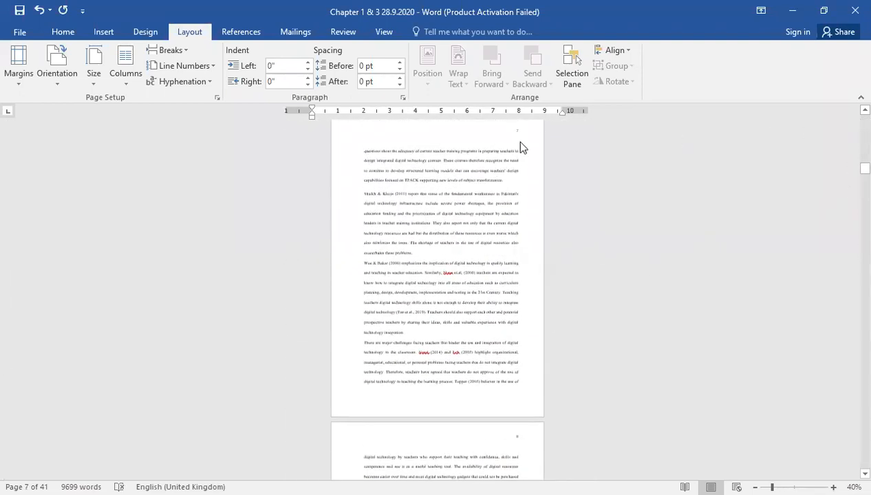
click(459, 151)
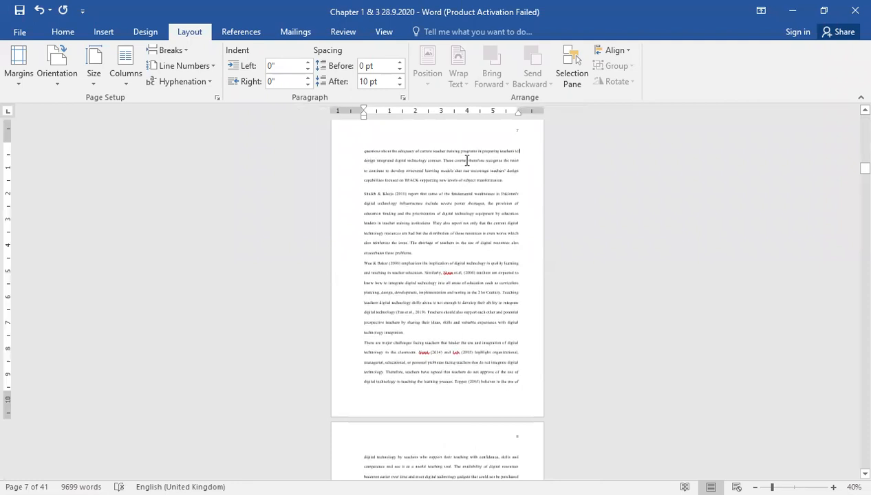
click(166, 50)
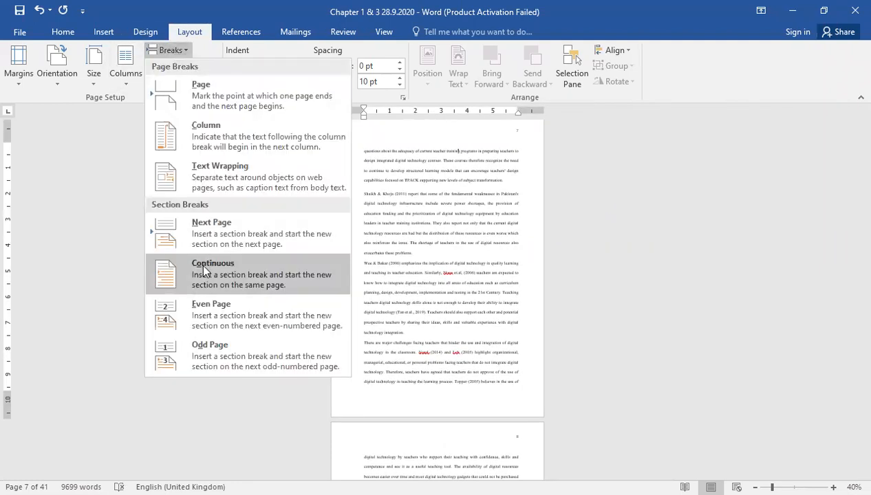
click(201, 263)
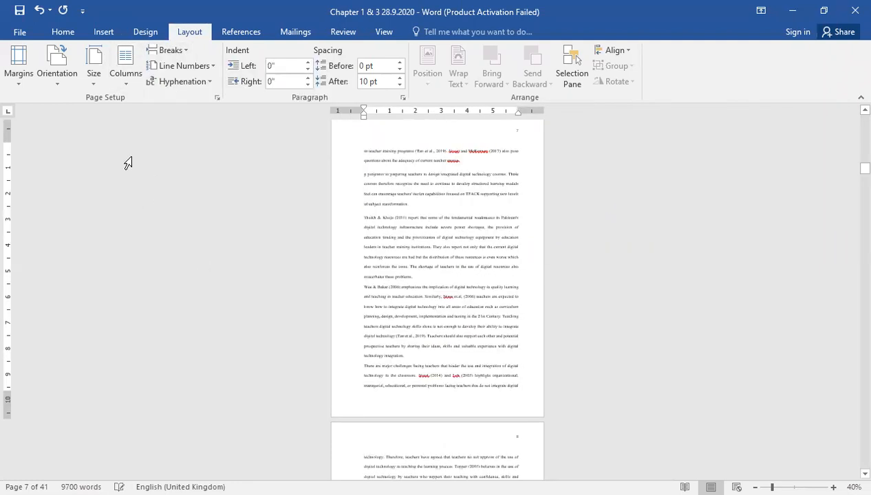
- Try to set the section following the page 7 break to Landscape orientation
click(58, 75)
click(69, 134)
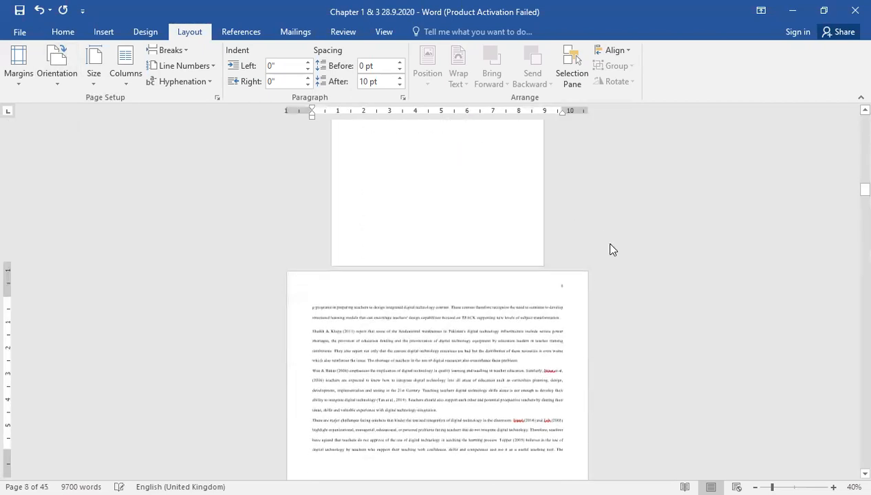
scroll(613, 250, down, 4)
scroll(615, 243, down, 5)
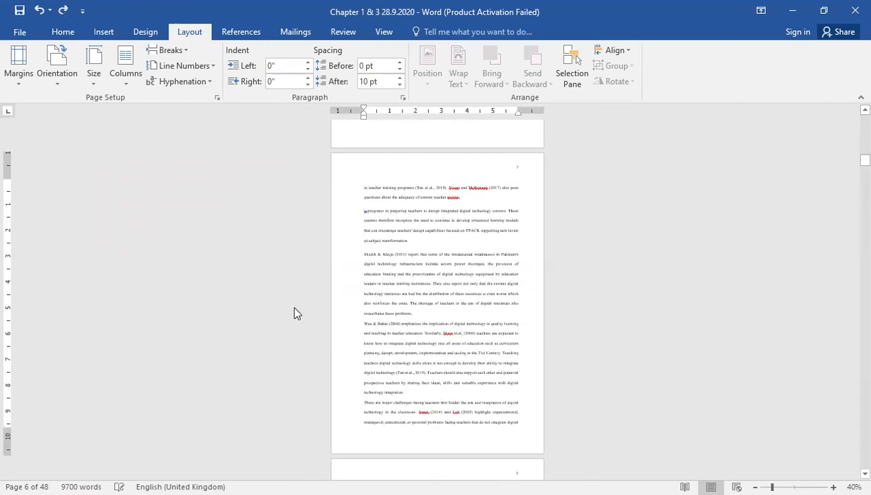
- Set the section that ends at the page 7 break to Landscape orientation
click(362, 190)
click(61, 63)
click(73, 140)
scroll(447, 206, down, 4)
scroll(533, 175, up, 1)
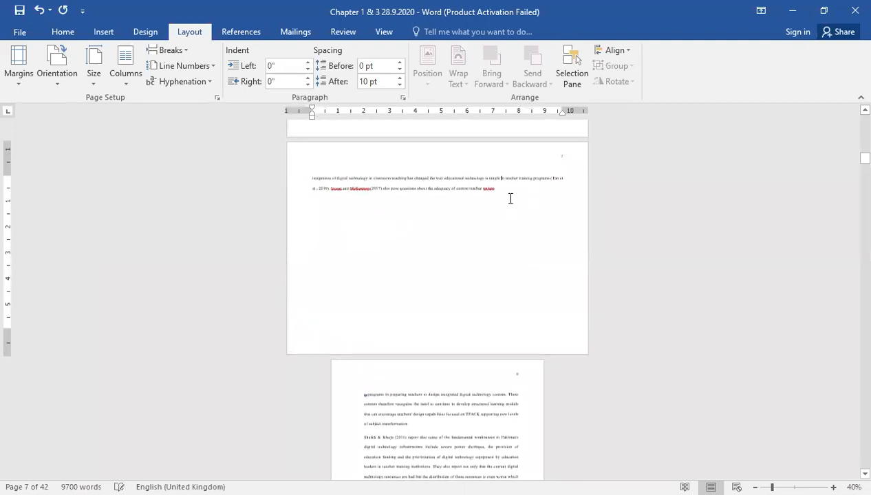
- Move the heading "1.2 Rationale of the study" to the start of a new page with a page break
scroll(510, 199, up, 9)
scroll(515, 211, up, 6)
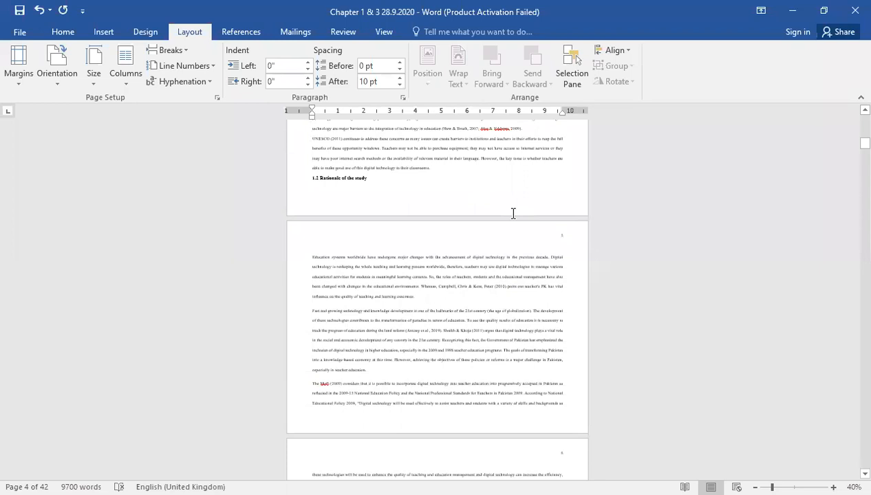
scroll(512, 213, up, 3)
scroll(512, 210, down, 7)
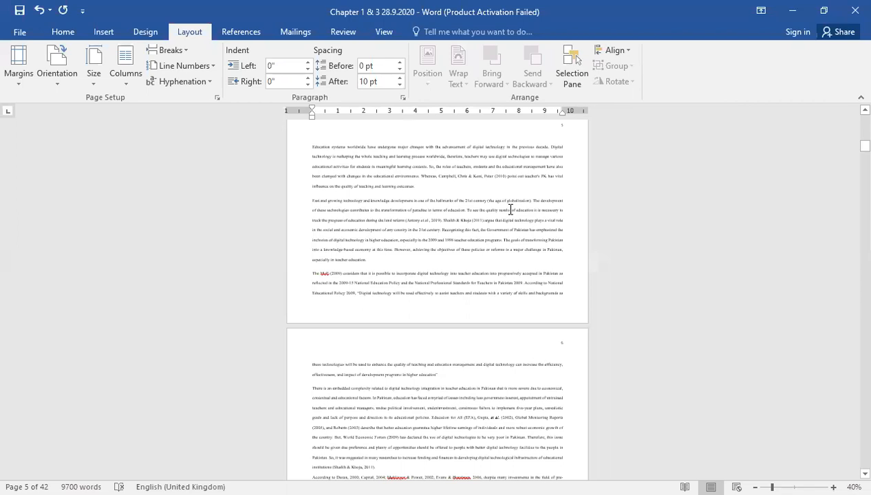
scroll(446, 380, up, 1)
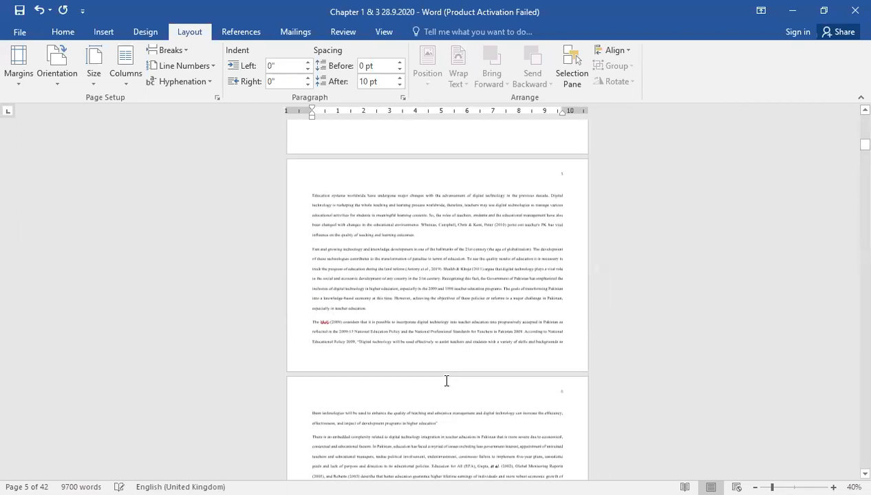
scroll(446, 381, up, 2)
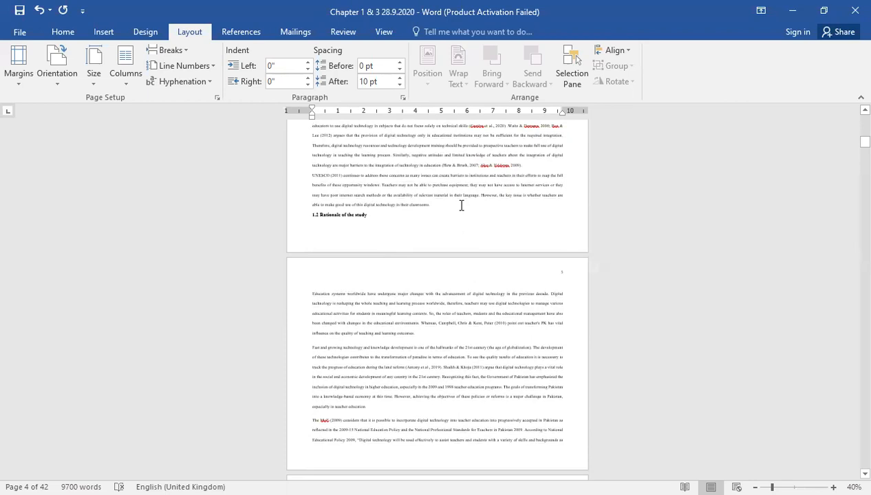
click(311, 216)
key(ctrl+Return)
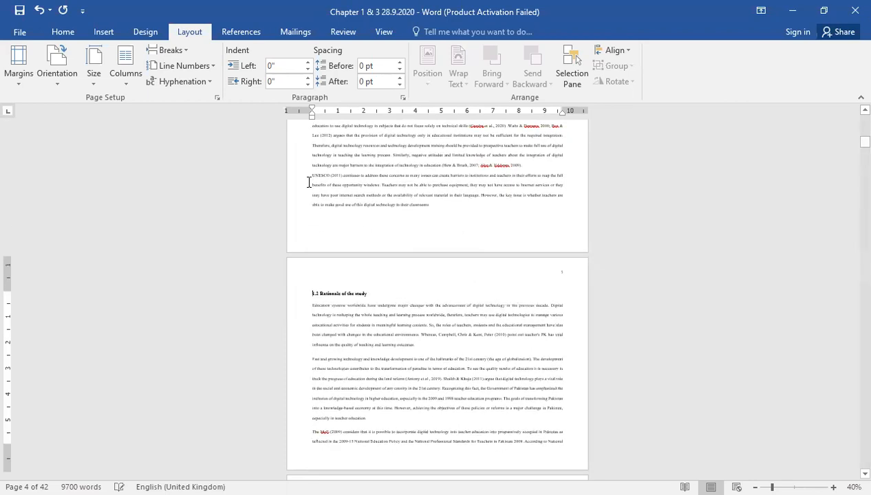
- Insert a continuous section break before "1.2 Rationale of the study", set that section to Portrait, and review the following pages
click(168, 50)
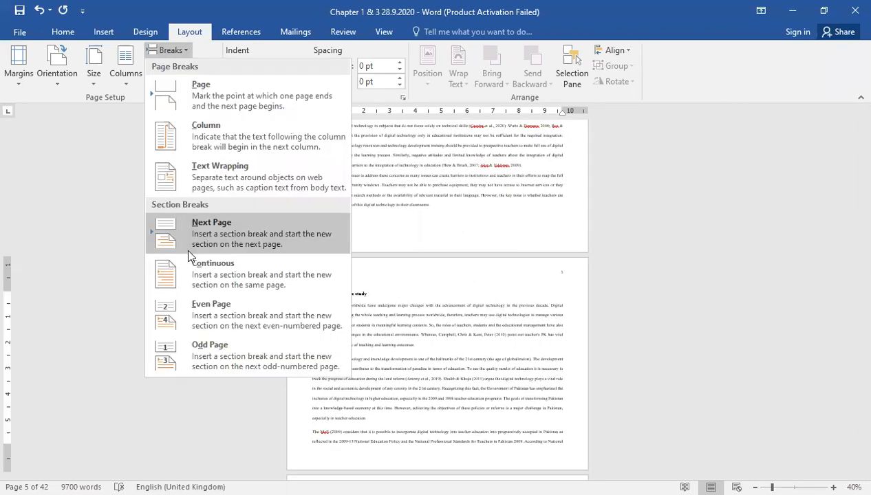
click(190, 269)
click(58, 77)
click(69, 105)
scroll(688, 303, down, 5)
scroll(848, 264, down, 20)
scroll(852, 254, down, 15)
scroll(852, 245, down, 20)
drag(850, 341, 849, 71)
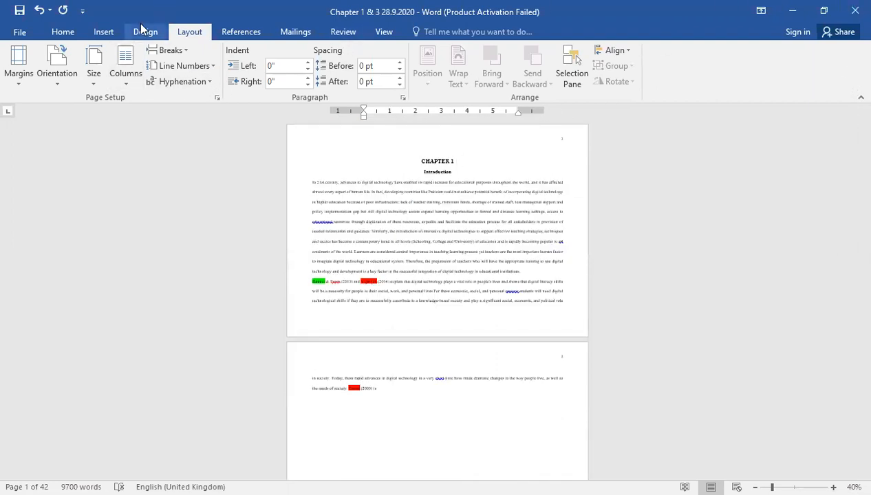
- Close the document without saving the changes
click(96, 34)
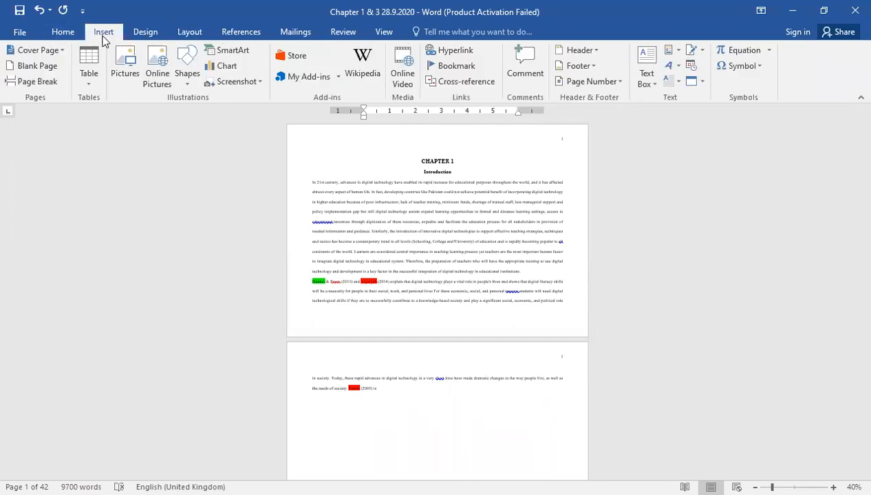
click(852, 7)
click(437, 281)
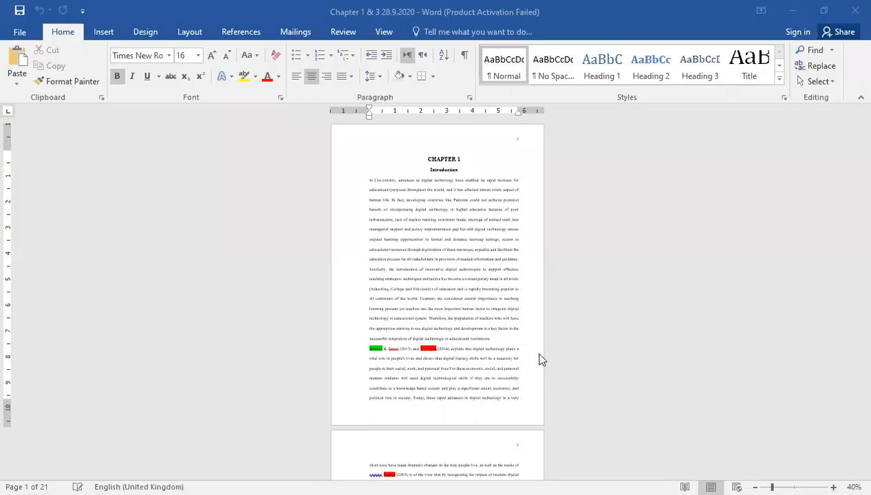
- Zoom the reopened document to 120% and open its print settings and preview
scroll(540, 359, up, 8)
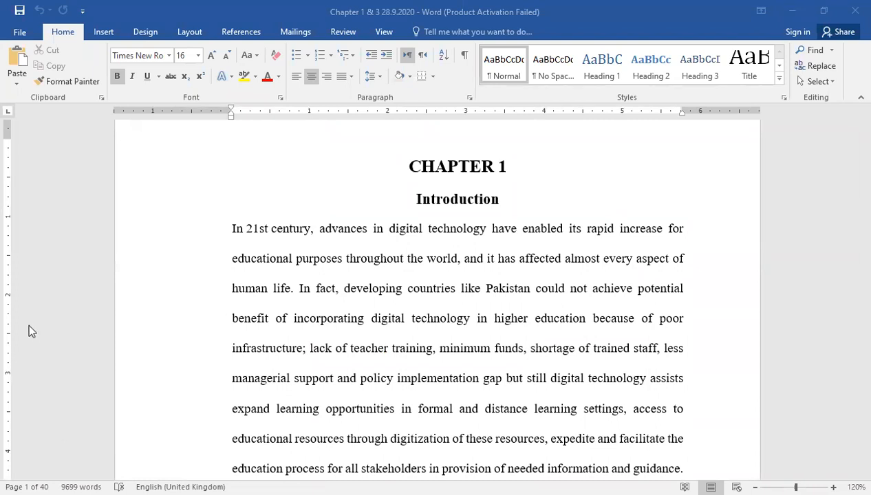
click(20, 33)
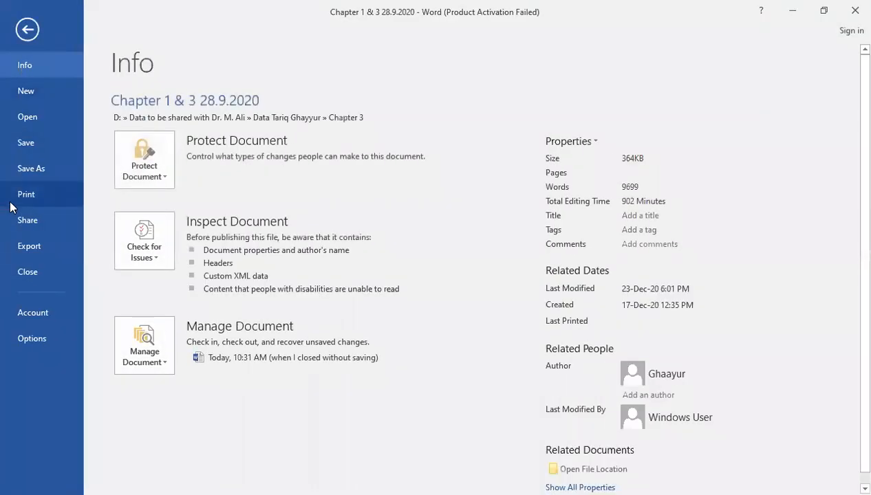
click(11, 200)
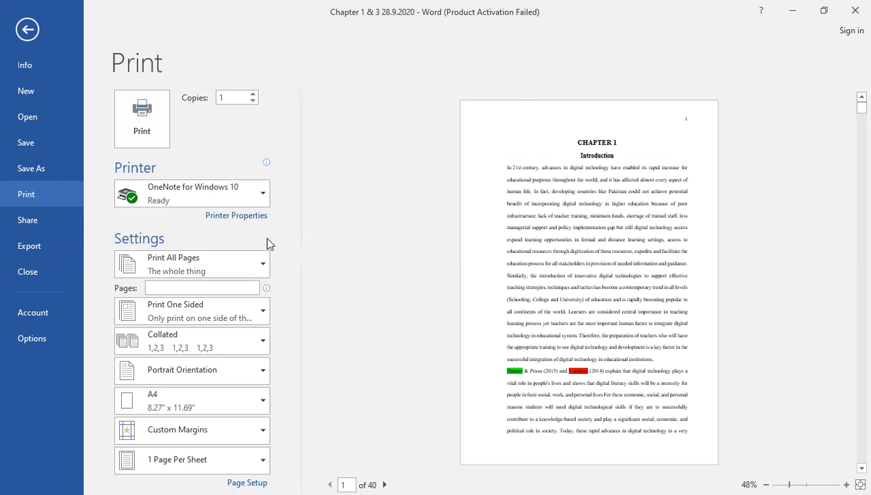
- Review the available printers, keeping OneNote for Windows 10, and examine the page-range options without changing Print All Pages
click(239, 201)
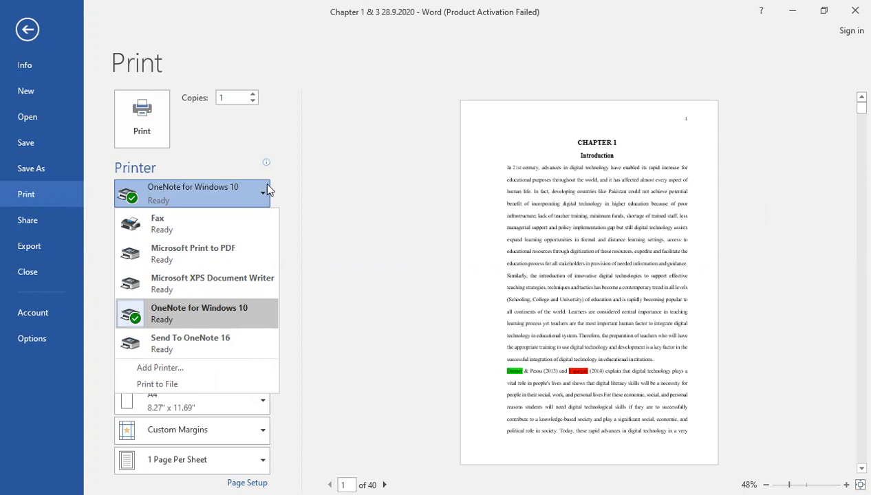
click(204, 317)
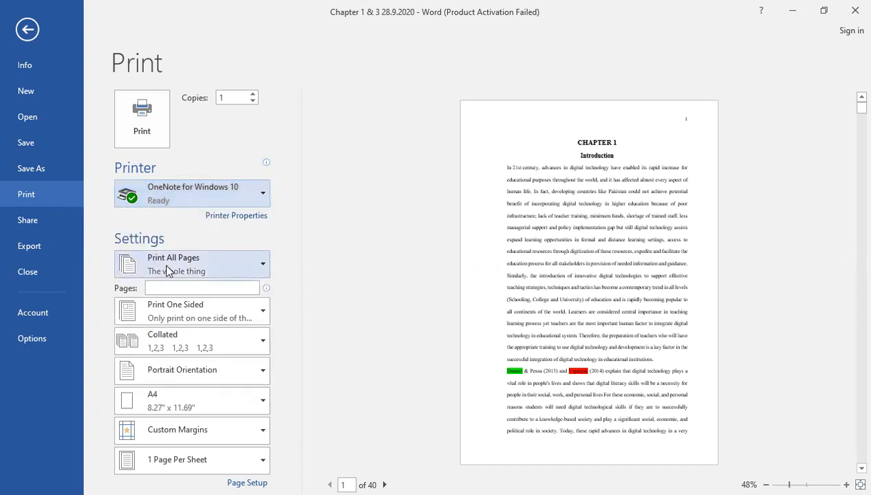
click(261, 271)
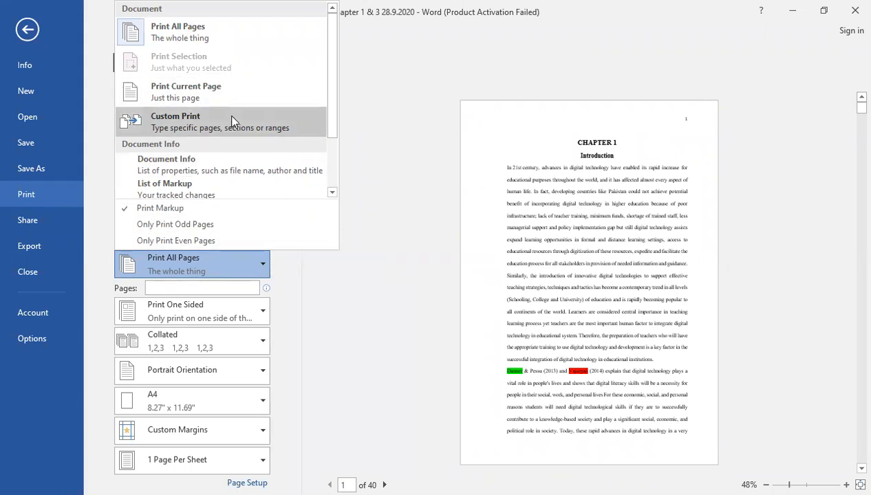
scroll(253, 102, down, 1)
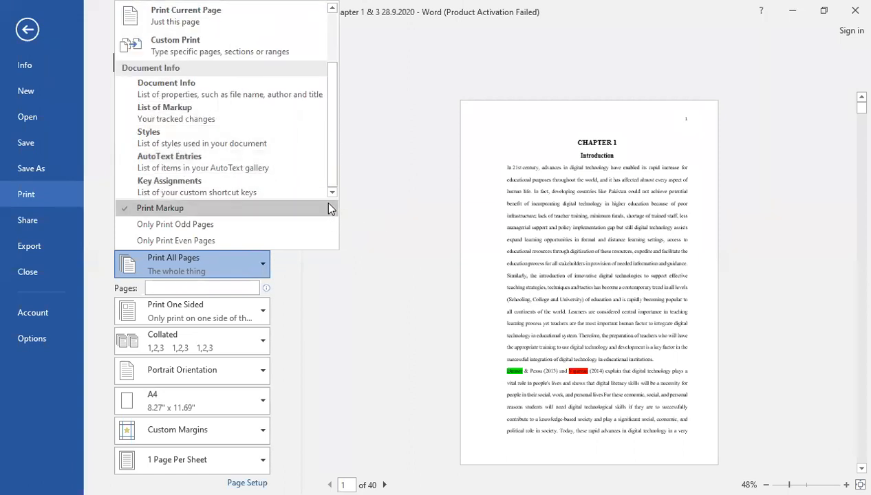
drag(333, 181, 334, 176)
click(344, 114)
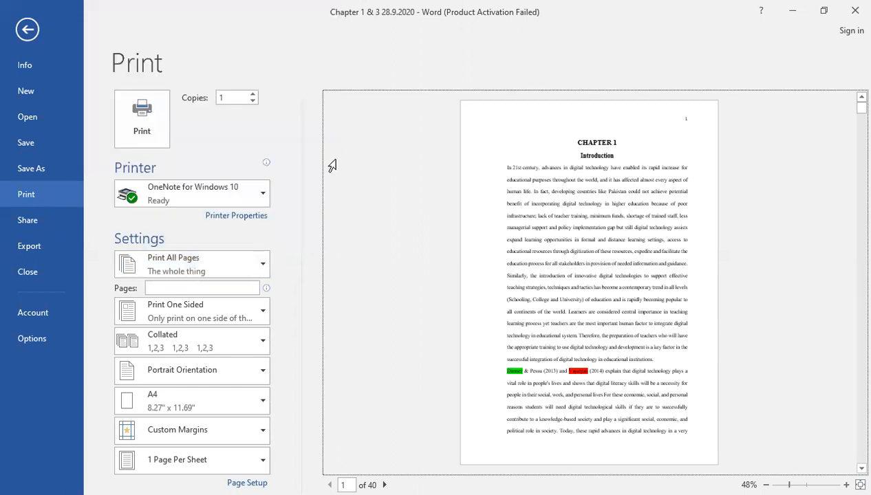
- Set the print range to Custom Print with pages 1-10
click(205, 266)
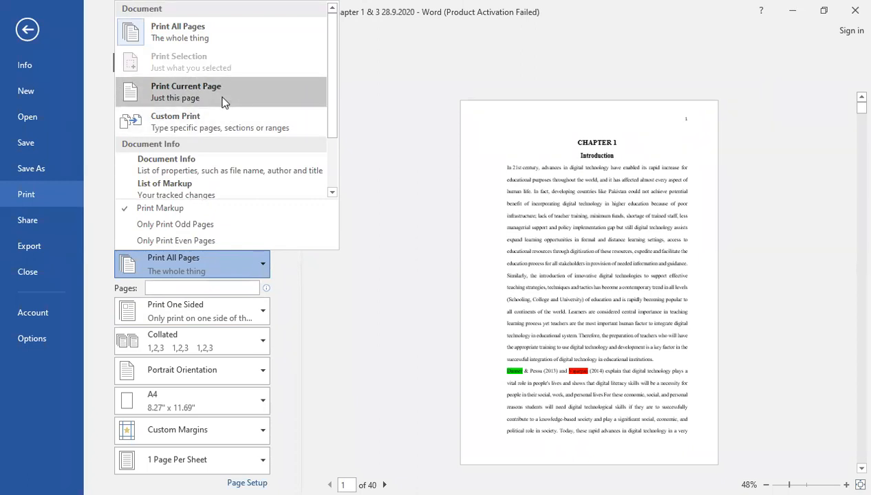
click(251, 122)
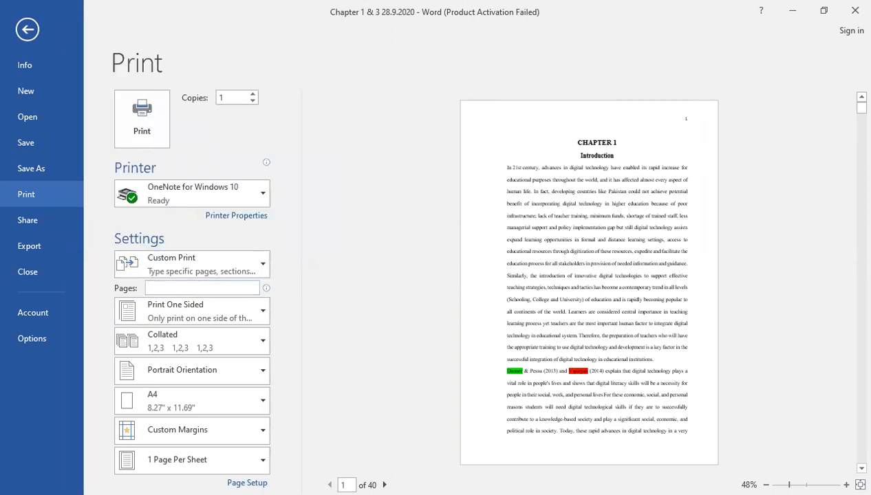
text(1-10)
- Review the one-sided and both-sides options, the pages-per-sheet choices and the paper scaling, keeping Print One Sided and 1 Page Per Sheet
click(199, 318)
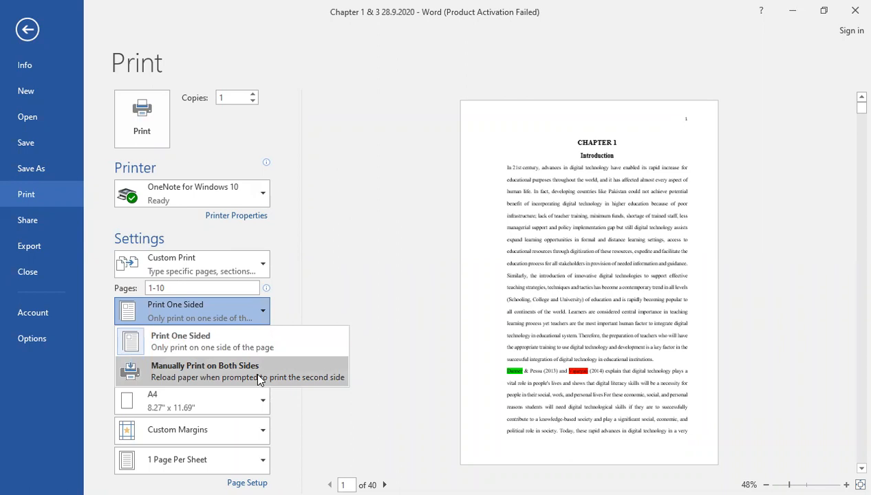
click(340, 310)
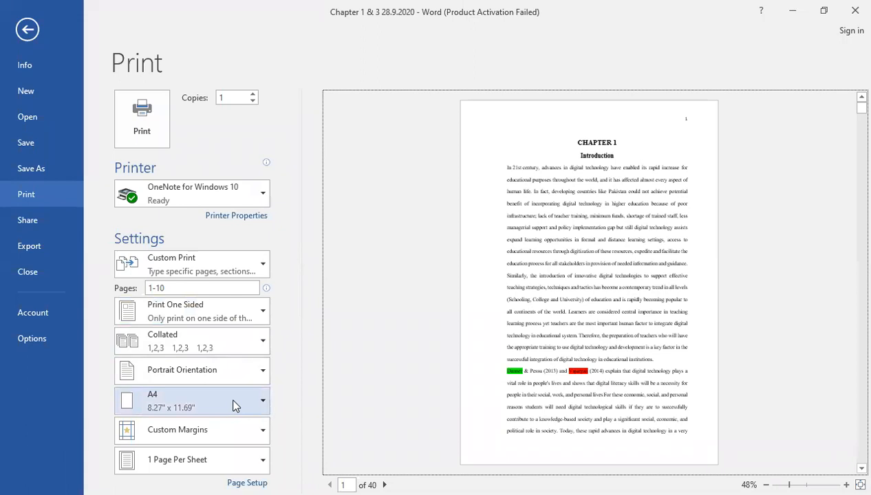
click(211, 468)
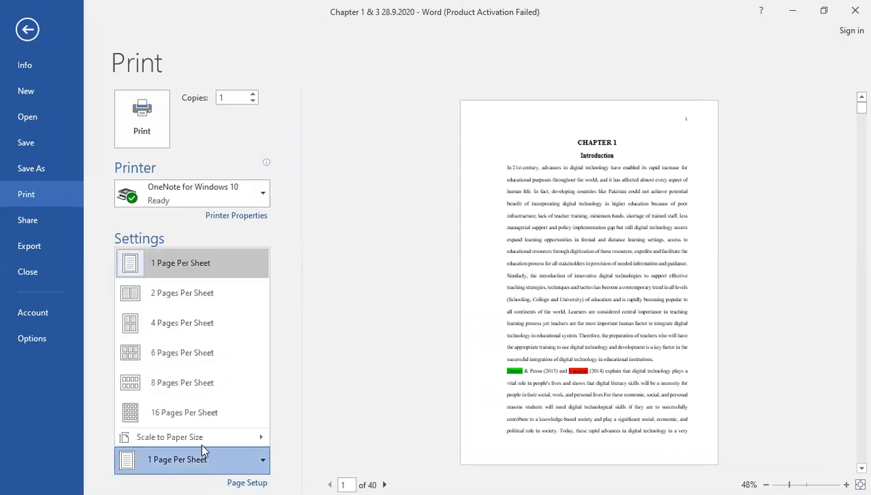
mouse_move(202, 443)
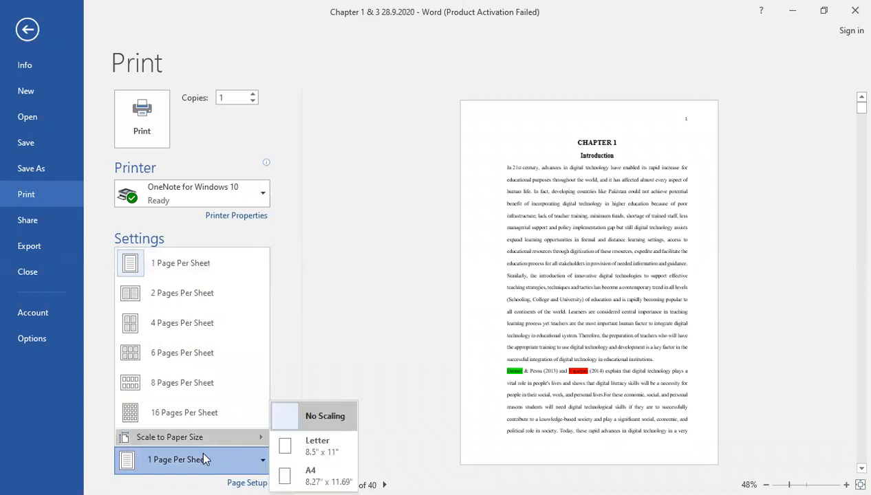
click(383, 349)
- Set the print range to Print Current Page while previewing page 3, and browse the preview through to page 5
scroll(381, 348, down, 2)
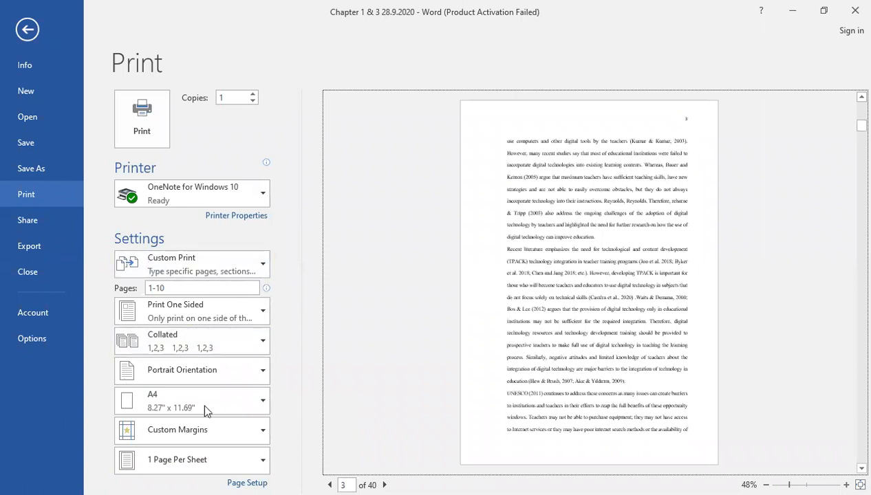
click(185, 256)
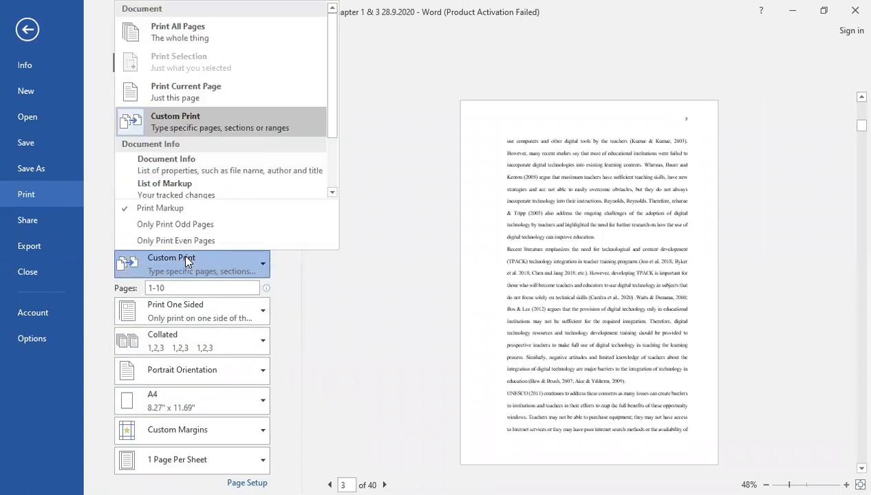
click(195, 86)
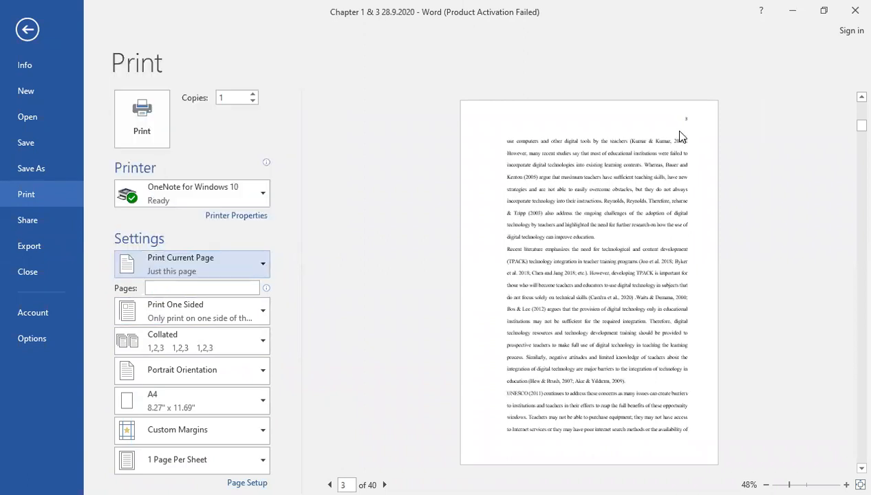
scroll(696, 145, up, 1)
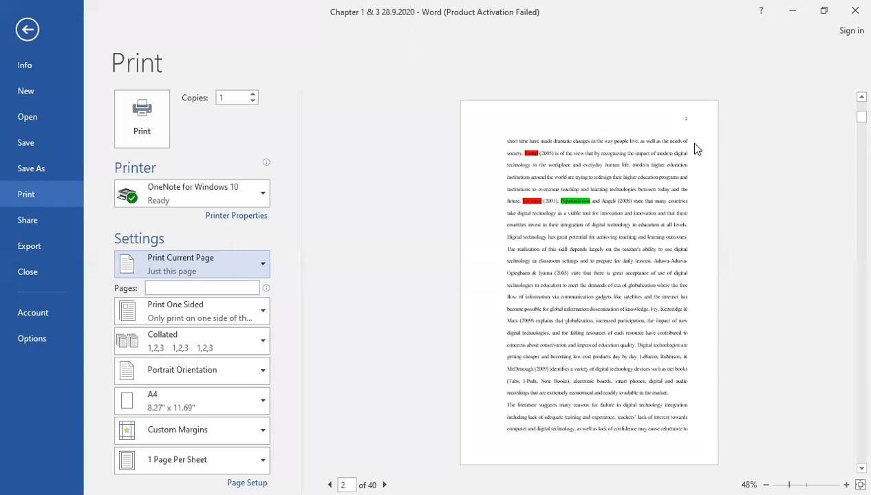
scroll(694, 146, up, 1)
scroll(695, 149, down, 4)
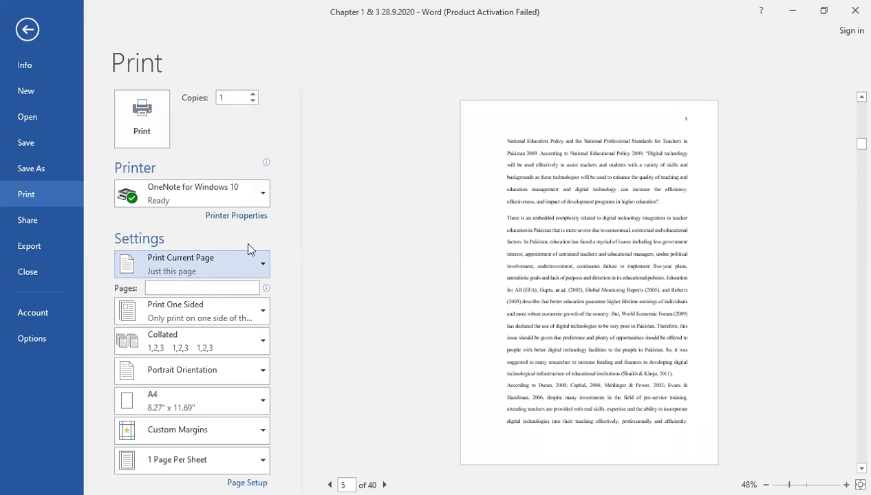
- Set the number of copies to 10, leave the print settings without printing and close the thesis document
click(244, 100)
text(10)
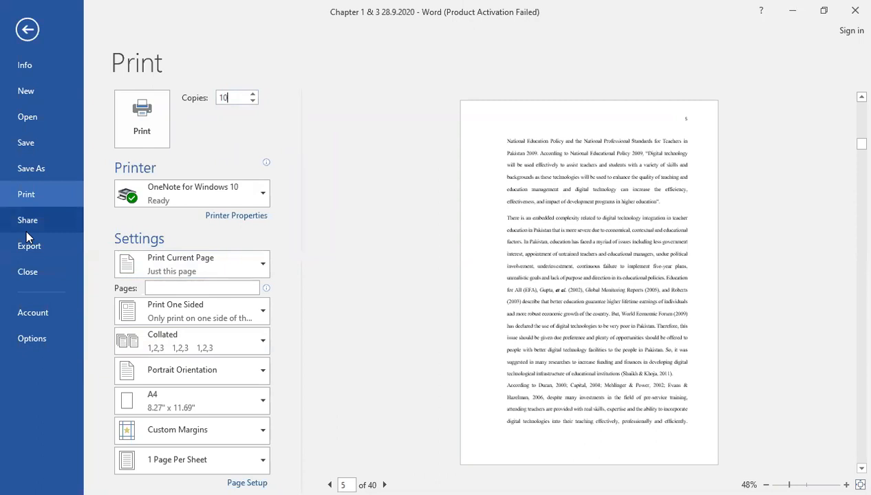
key(Escape)
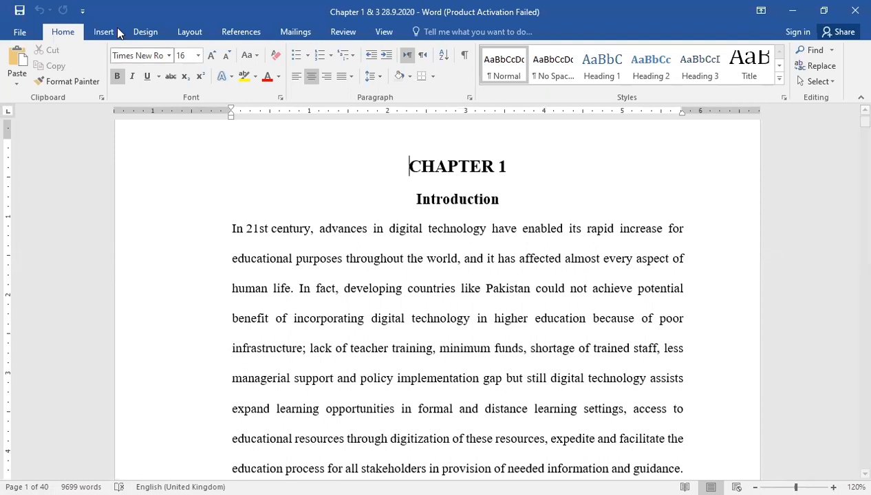
click(854, 11)
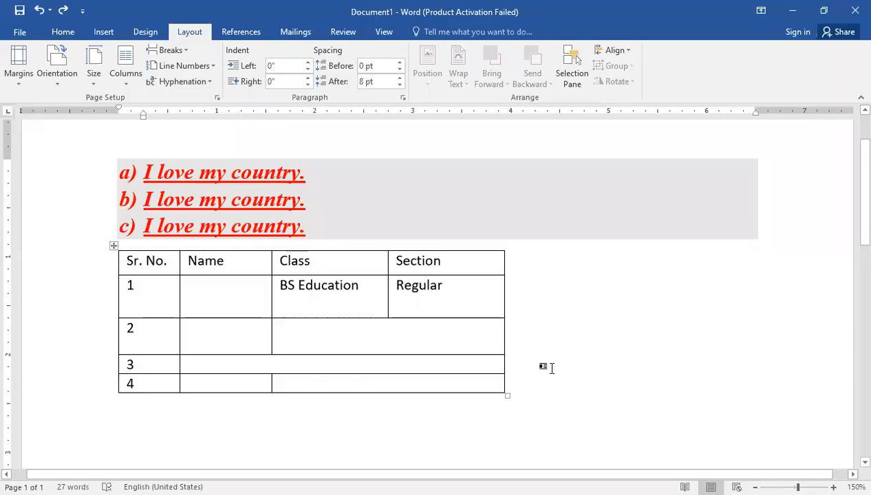
- Place the insertion point in the empty paragraph below the table in Document1
click(538, 361)
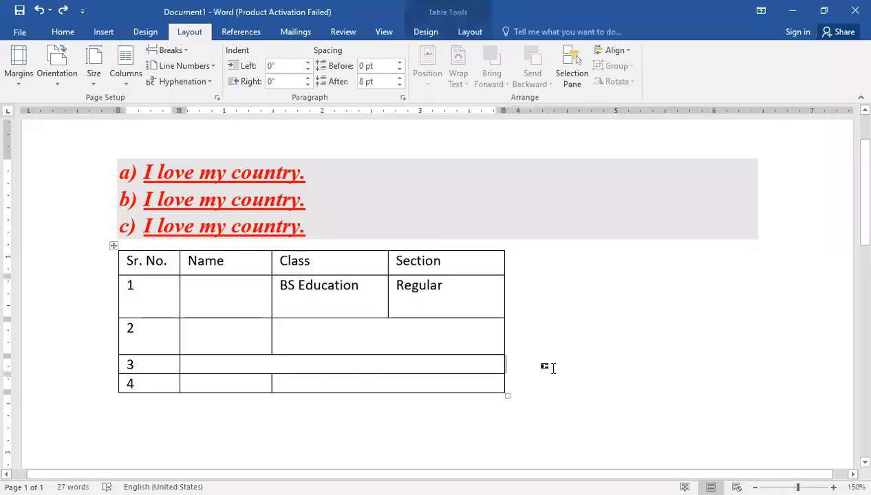
key(Down)
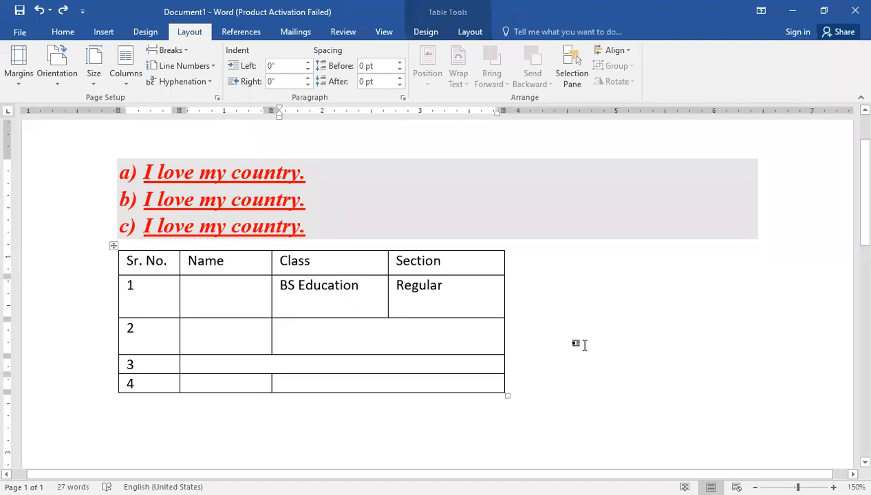
key(Down)
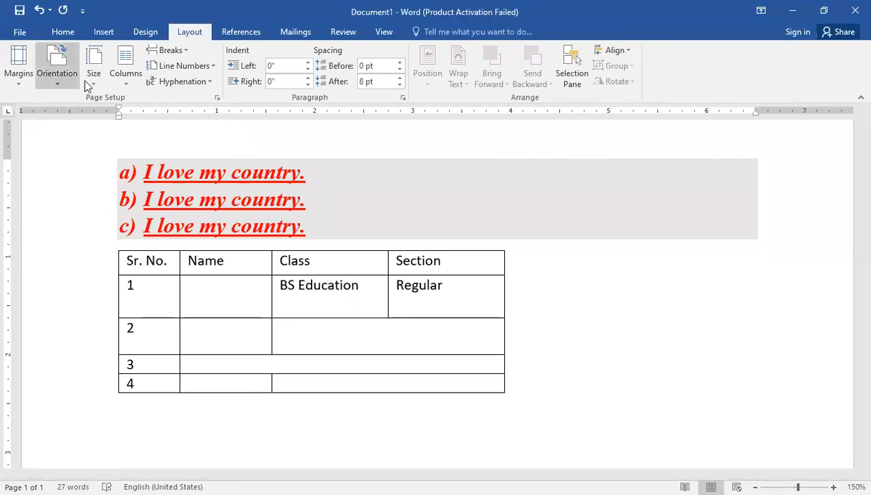
- Insert the tech-tools picture from the Pictures folder below the table
click(114, 31)
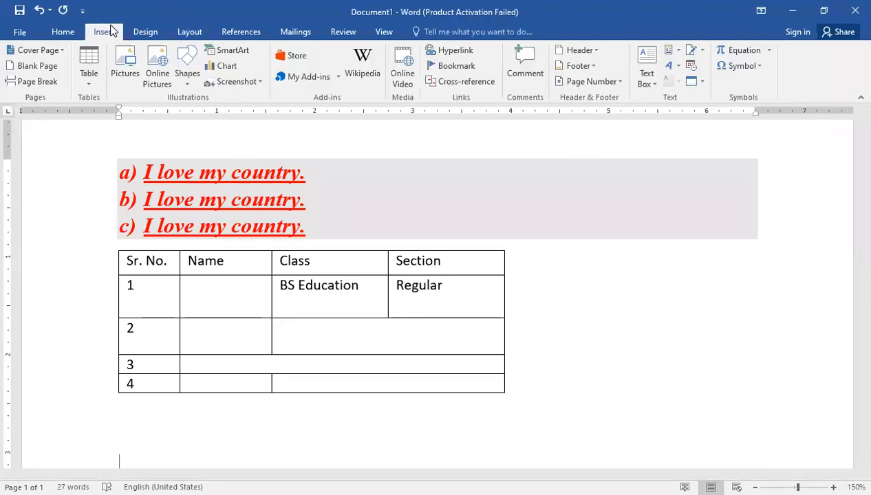
click(146, 65)
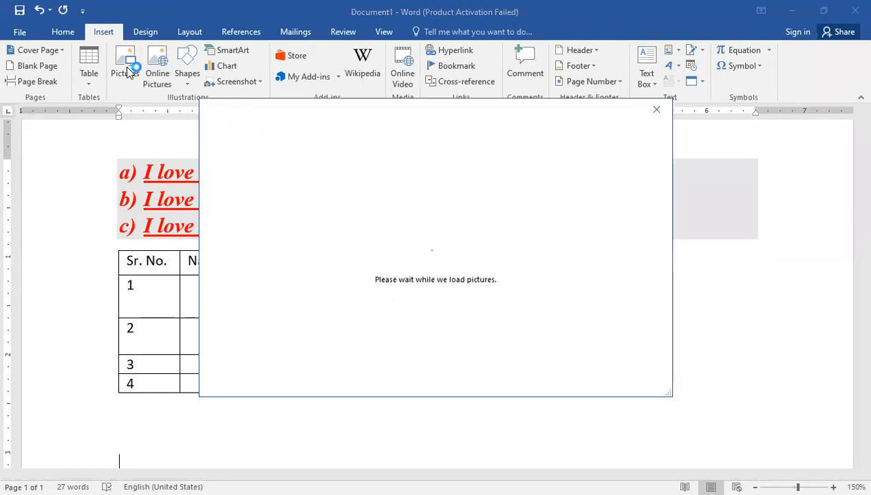
click(664, 111)
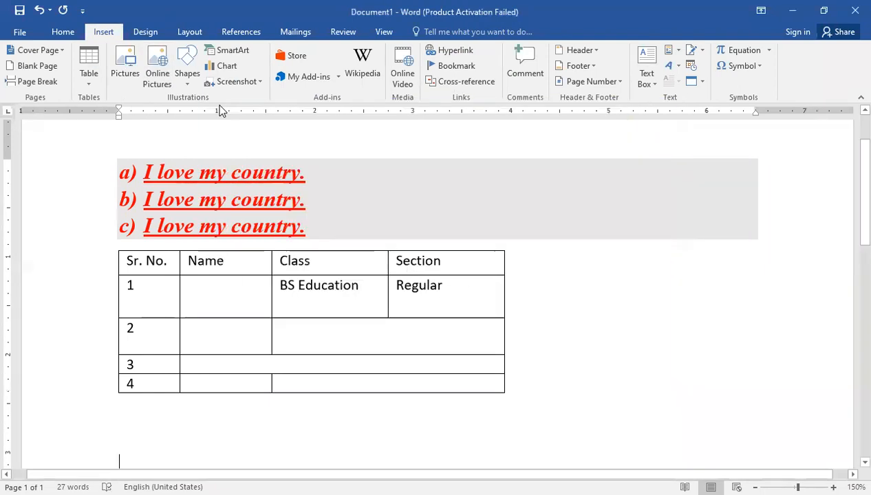
click(125, 65)
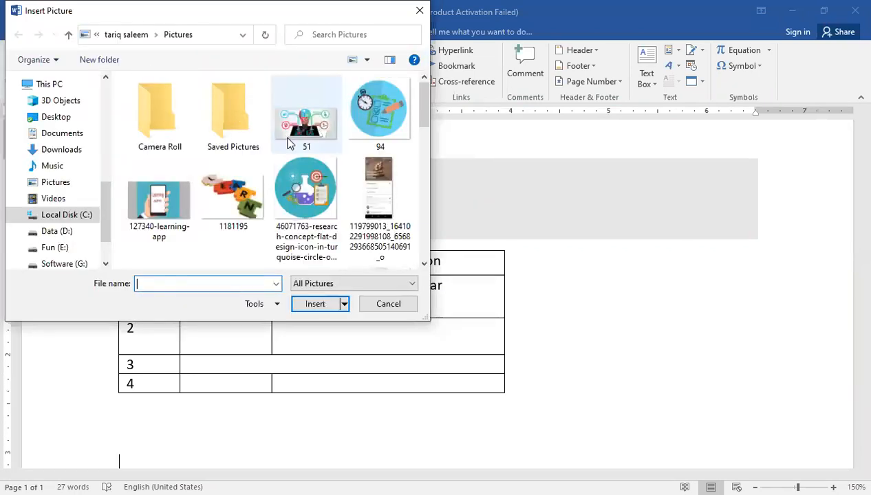
scroll(302, 144, down, 5)
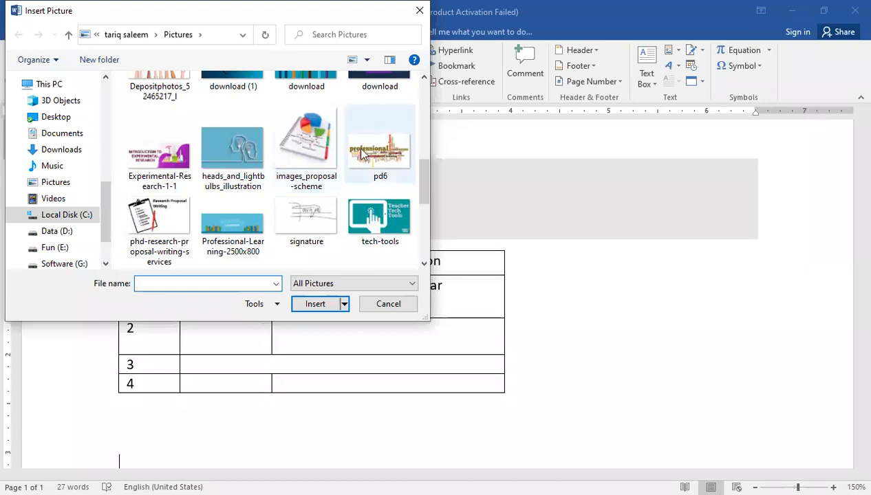
click(382, 219)
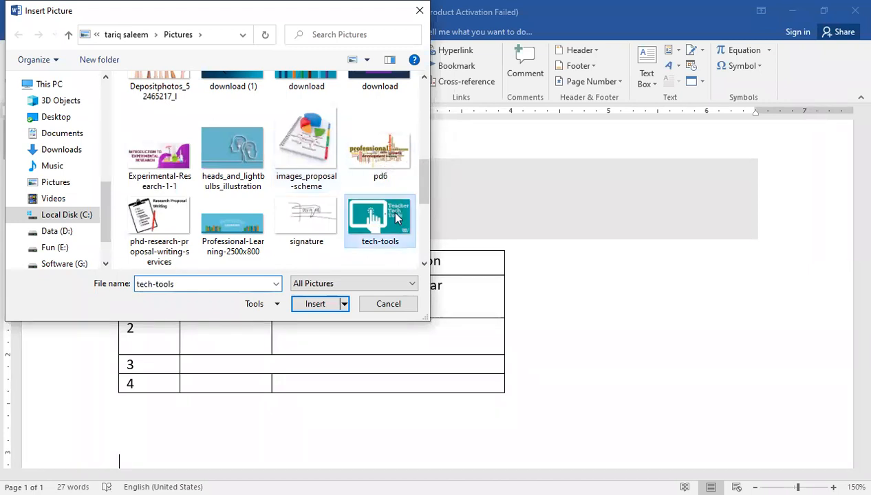
double_click(392, 217)
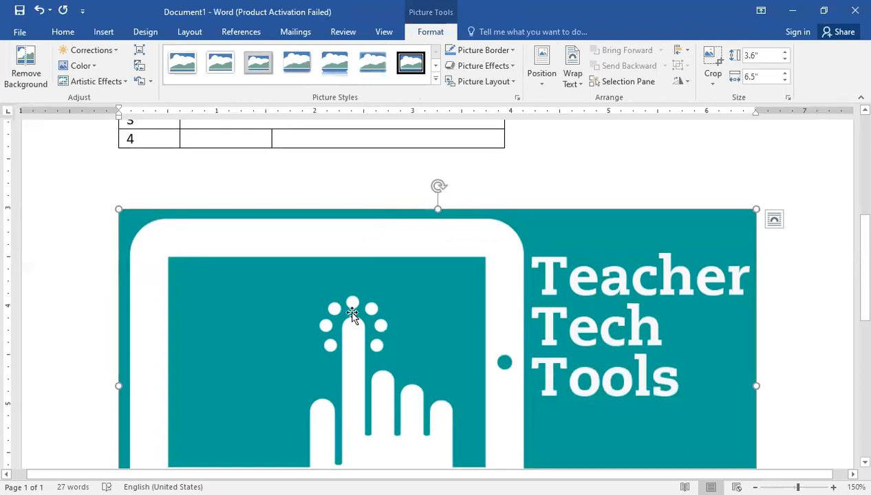
- Scale the inserted picture down proportionally to about 1.69" high and 3.05" wide
scroll(473, 351, down, 3)
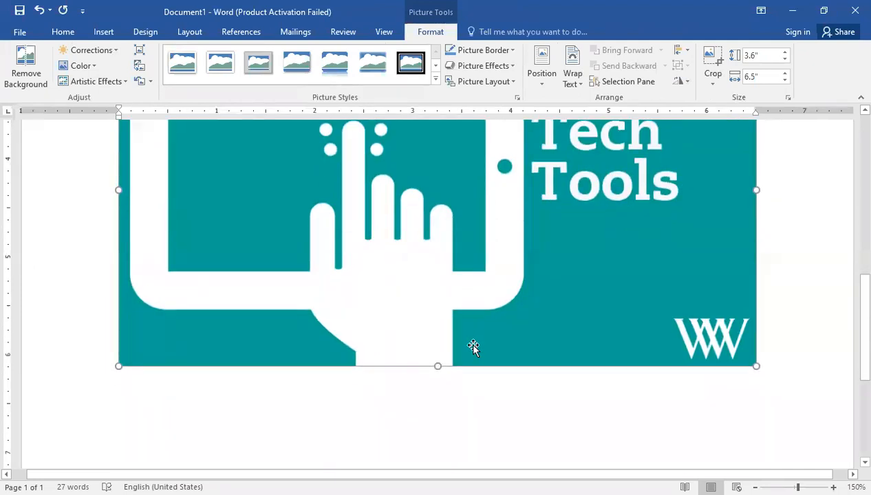
scroll(473, 349, up, 3)
scroll(472, 347, down, 1)
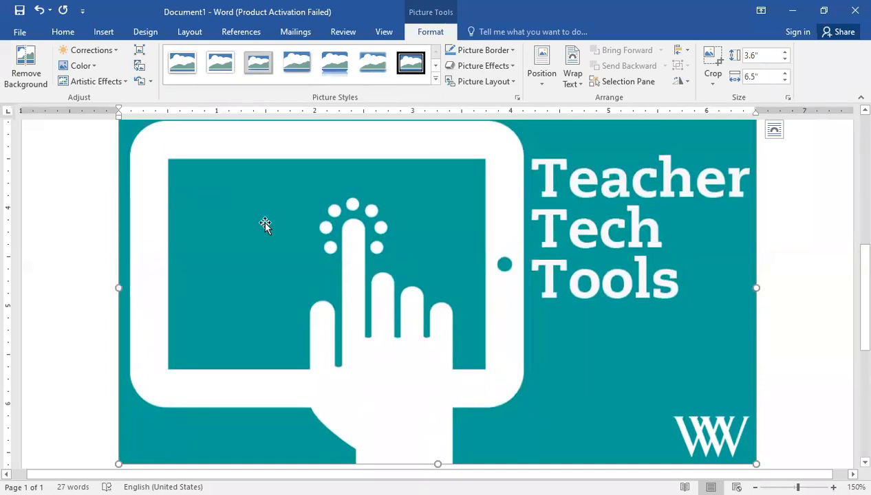
scroll(272, 226, up, 1)
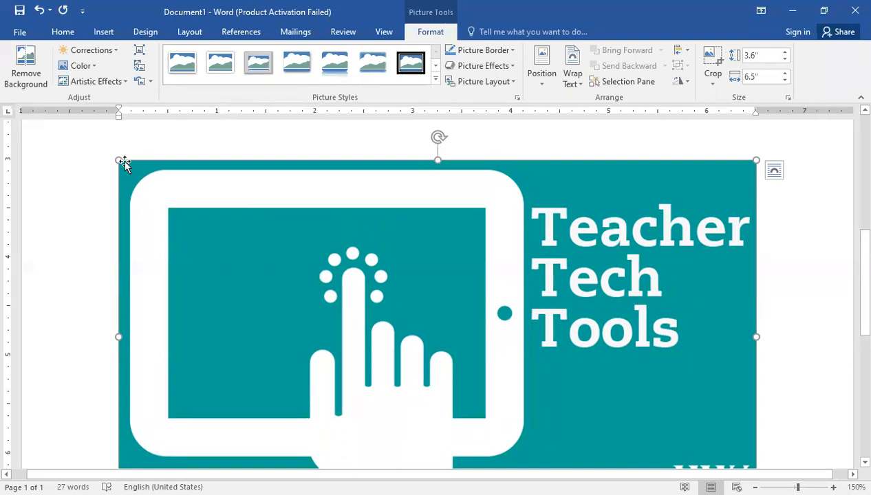
drag(119, 160, 200, 206)
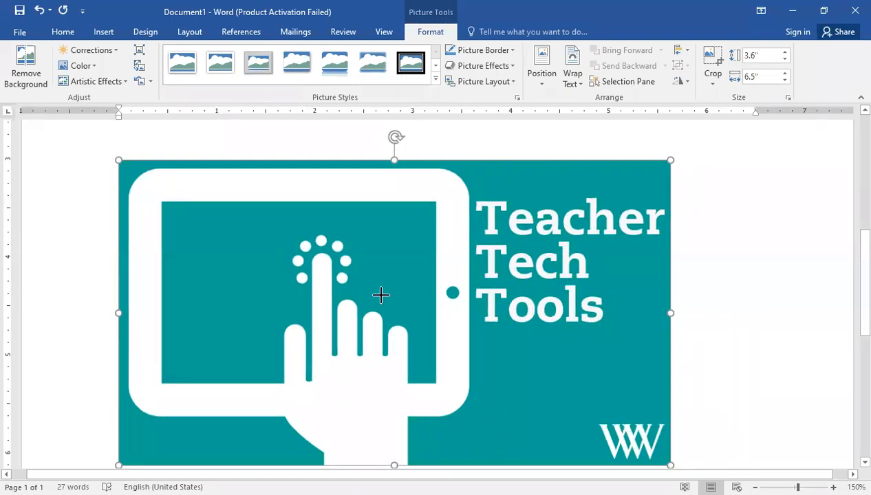
drag(511, 377, 448, 348)
drag(366, 326, 359, 326)
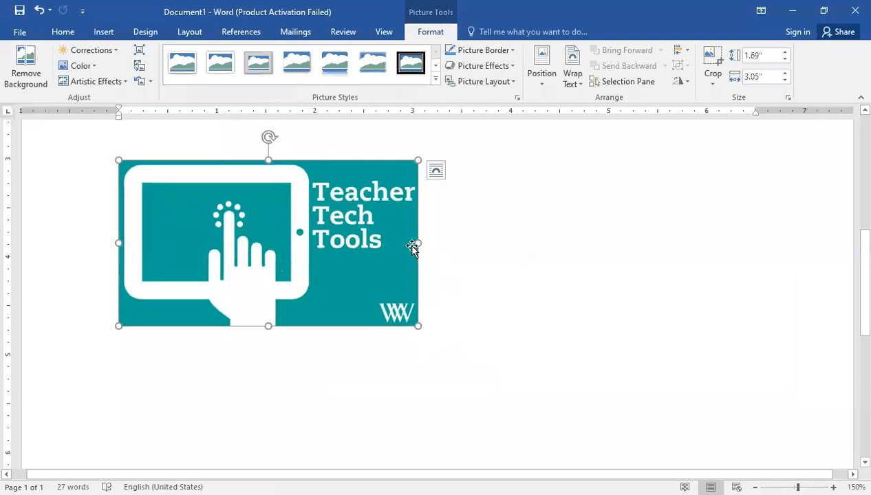
- Squeeze the picture to about 1.44" wide and 1.03" high, and enlarge it proportionally to about 2.11" high and 2.96" wide
drag(414, 246, 262, 245)
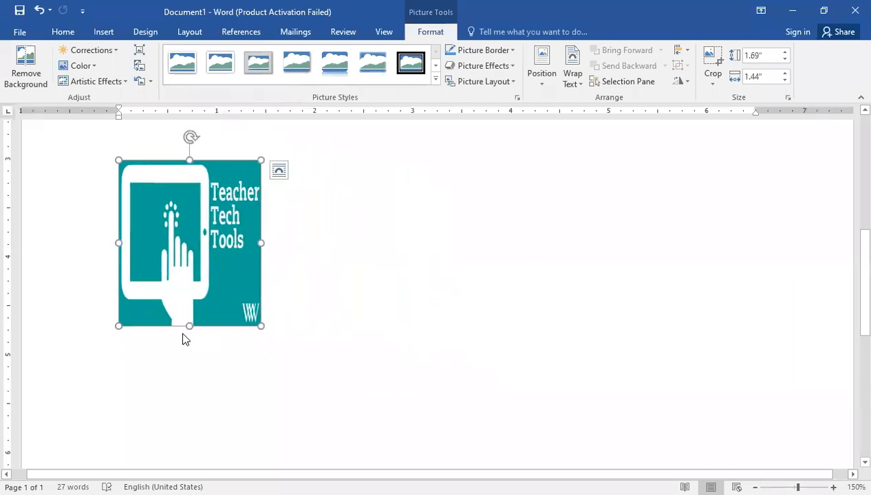
drag(187, 327, 195, 265)
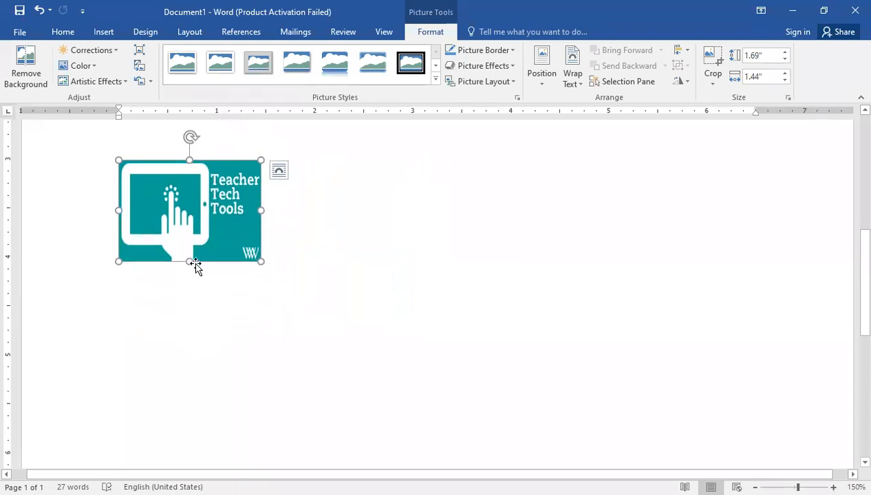
drag(259, 263, 272, 269)
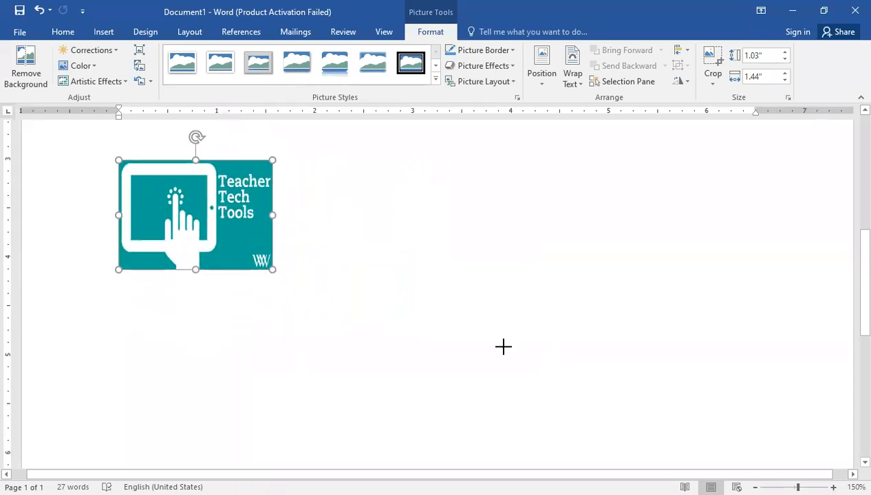
drag(409, 329, 410, 329)
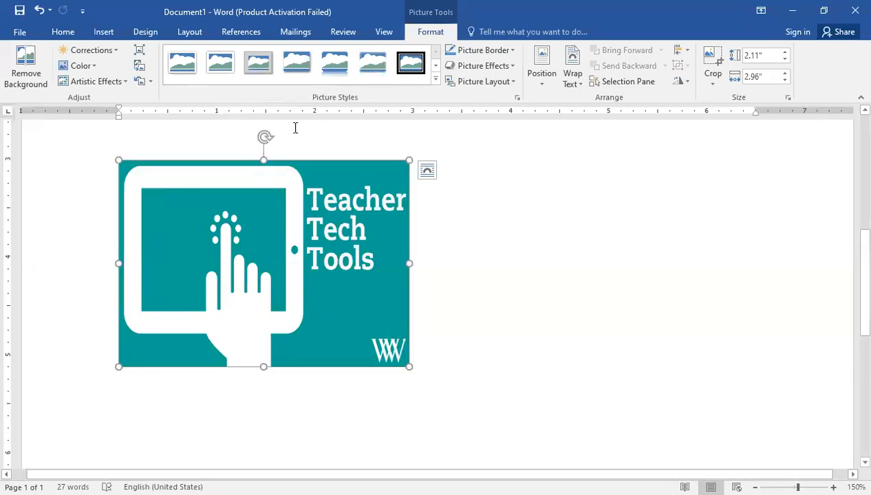
- Rotate the picture a quarter turn clockwise and turn it back upright
drag(264, 137, 331, 261)
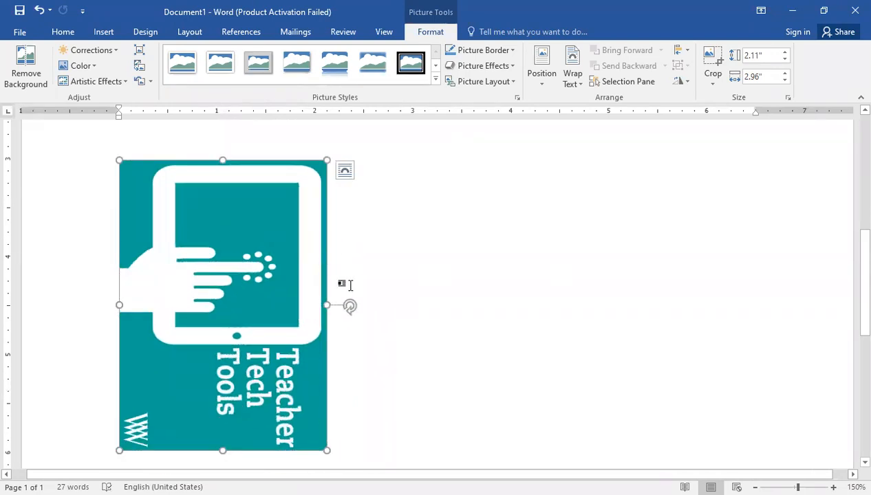
drag(350, 307, 221, 129)
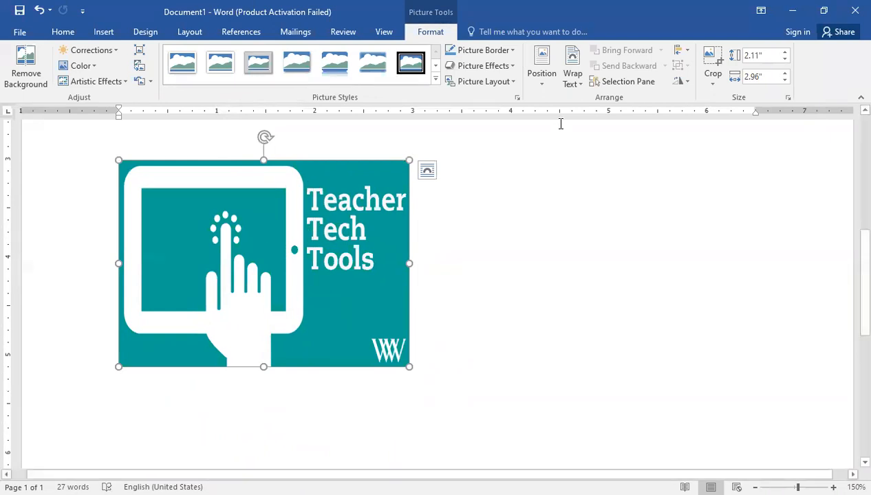
- Set the picture's text wrapping to Tight and shift the picture slightly up and to the right below the table
right_click(295, 194)
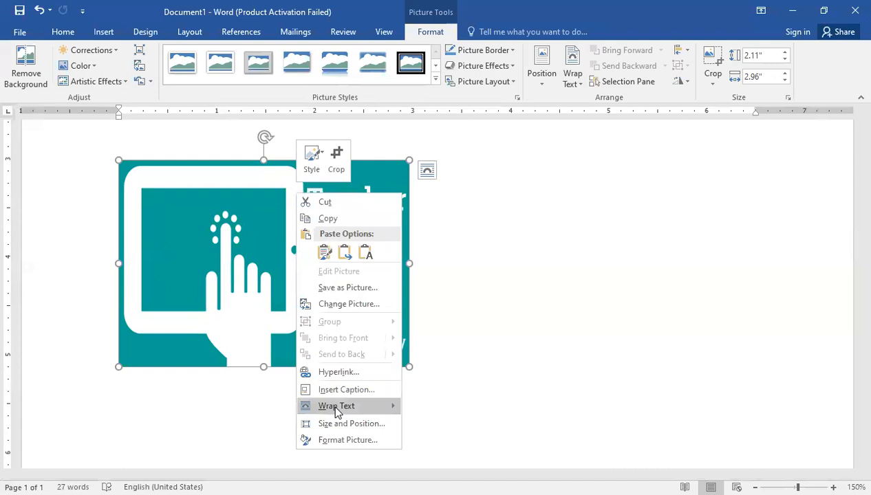
click(383, 407)
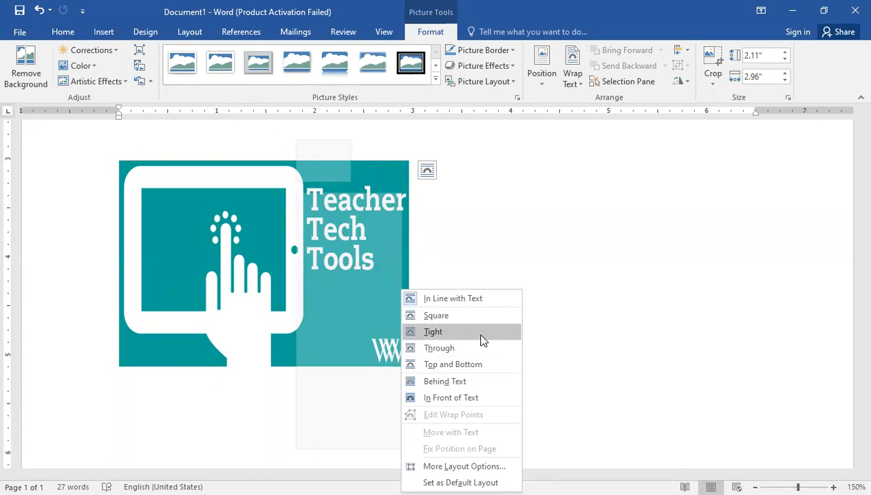
drag(351, 323, 366, 306)
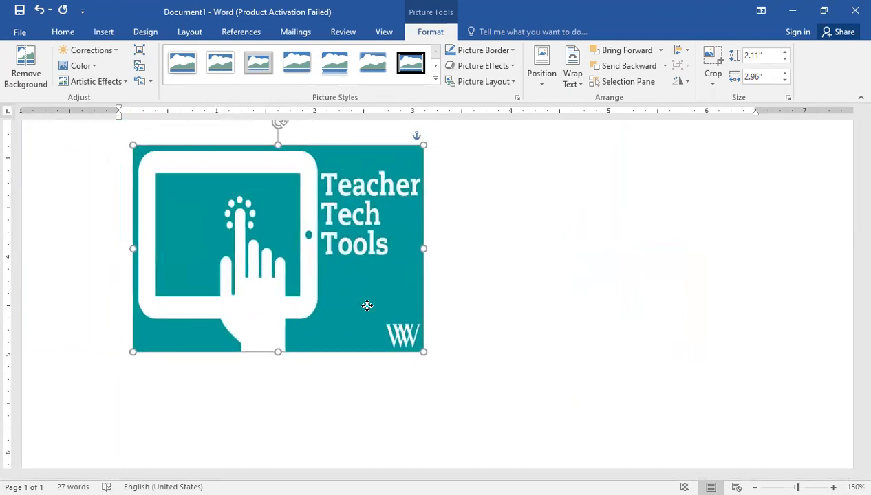
scroll(612, 284, up, 3)
scroll(614, 282, down, 3)
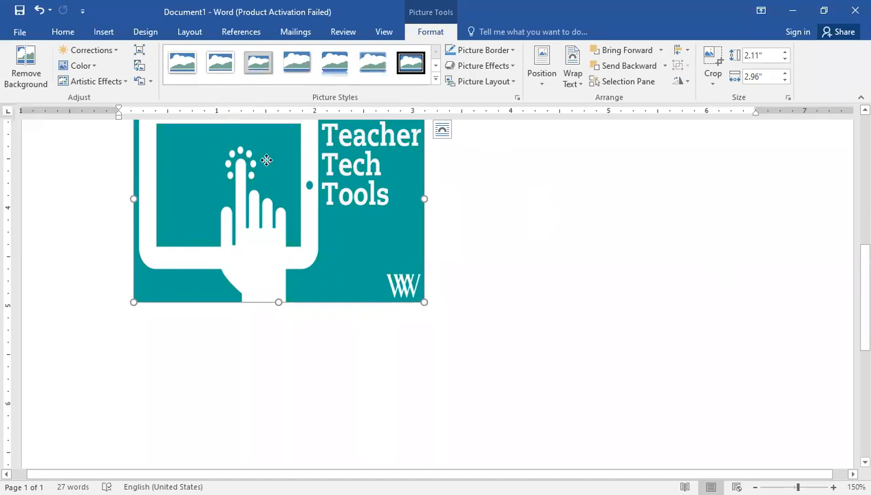
- Open the recent document "Chapter 1 & 3 28.9.2020" and copy its Chapter 1 introduction text
key(ctrl+c)
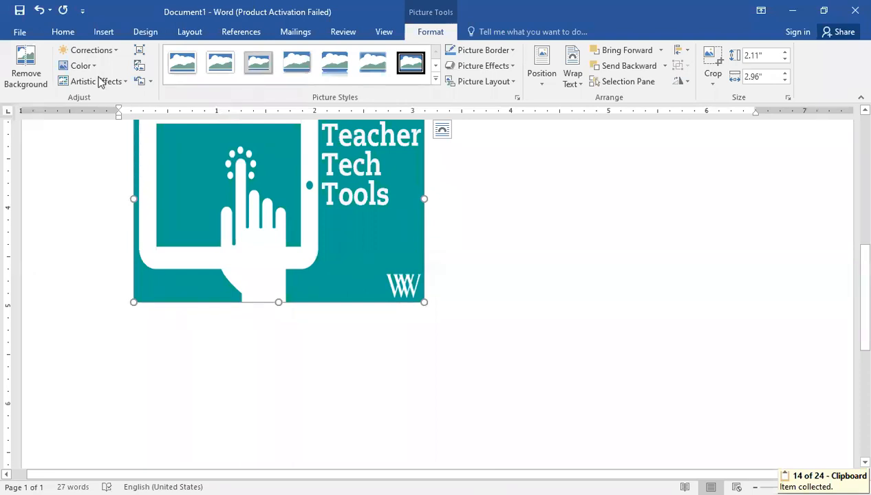
click(20, 32)
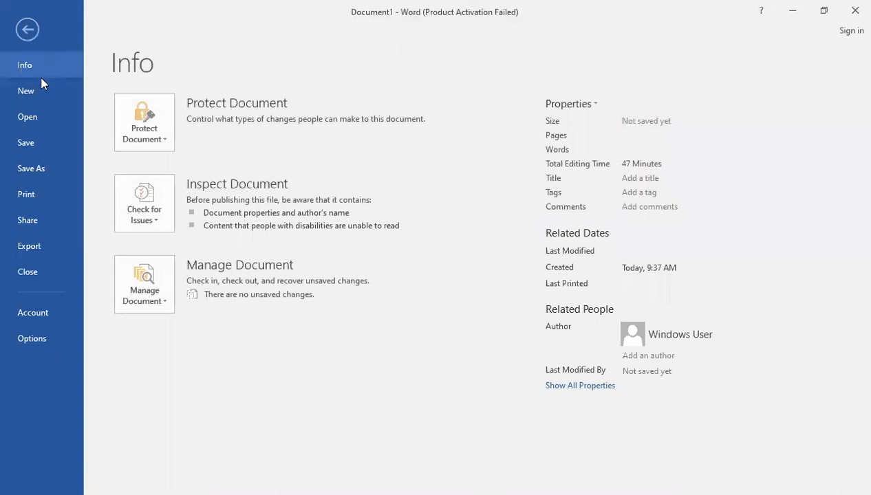
click(26, 118)
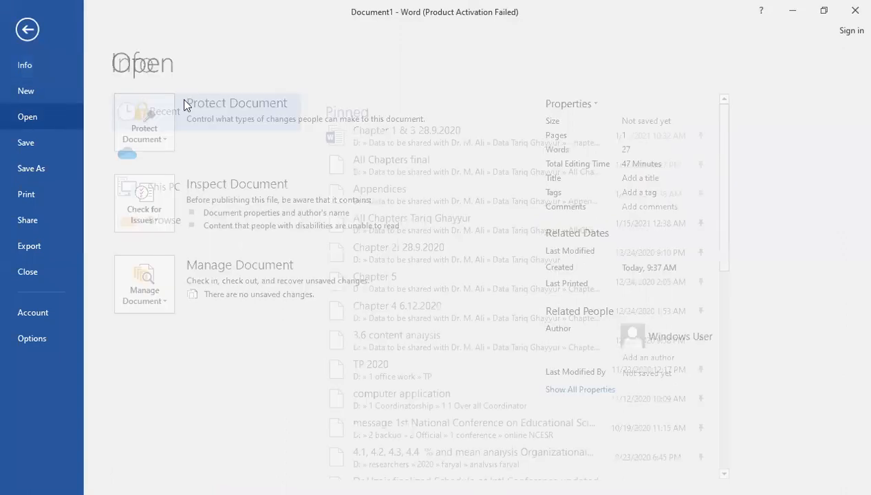
click(369, 141)
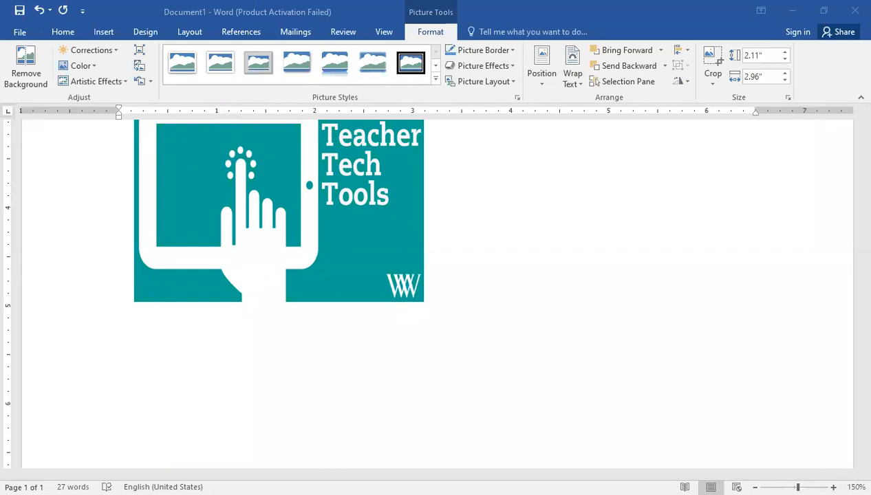
key(ctrl+c)
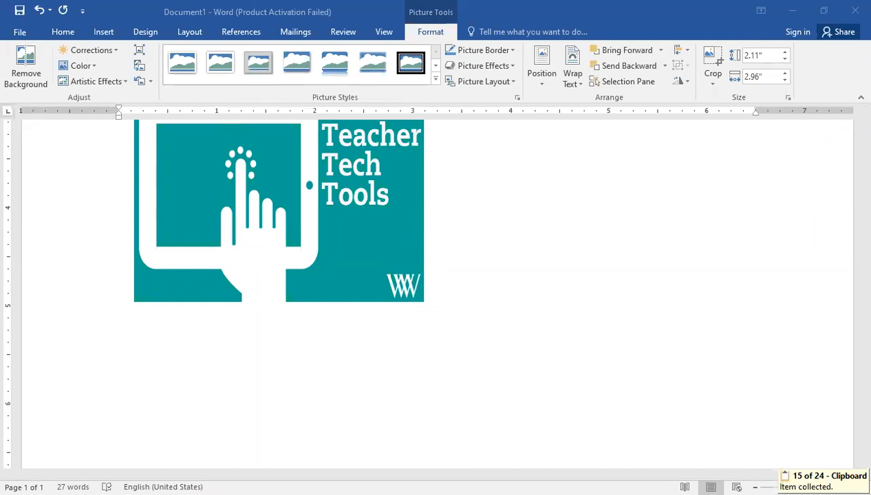
- Paste the copied chapter text into Document1 directly below the table
scroll(519, 218, up, 5)
scroll(252, 320, down, 2)
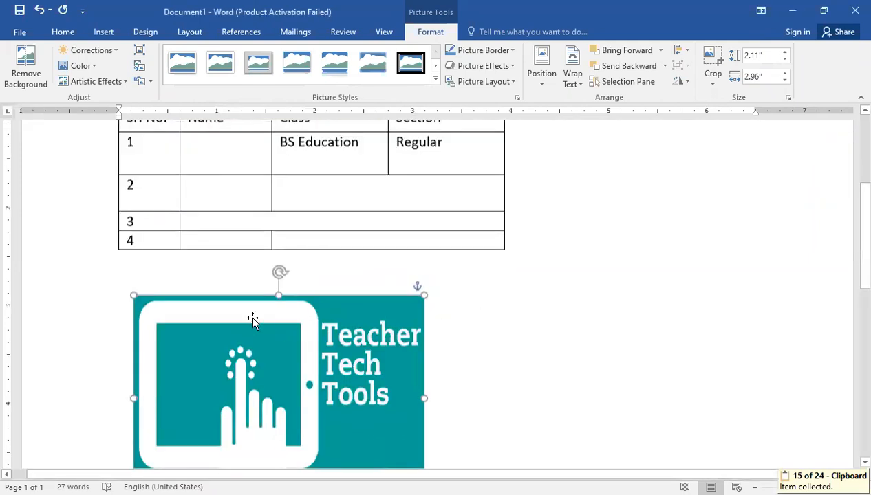
click(220, 260)
key(ctrl+v)
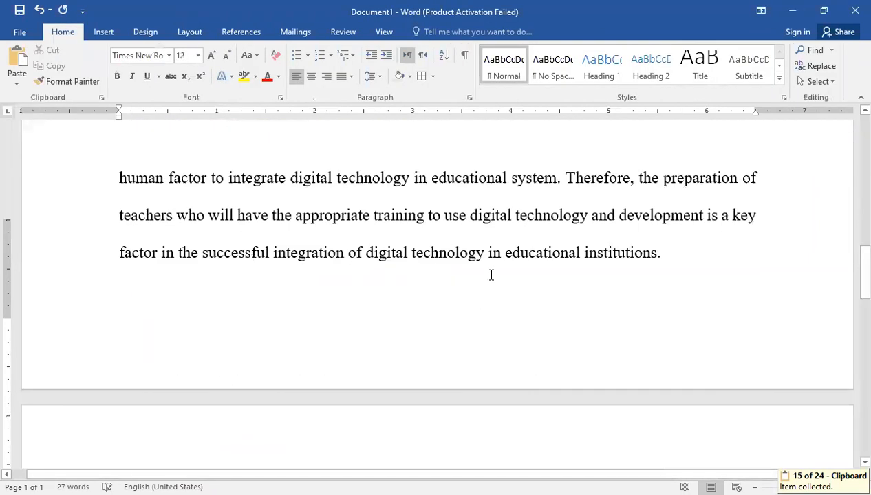
- Move the picture through the pasted text and place it in the middle of the first paragraph under the Introduction heading
drag(356, 318, 445, 188)
drag(394, 152, 420, 204)
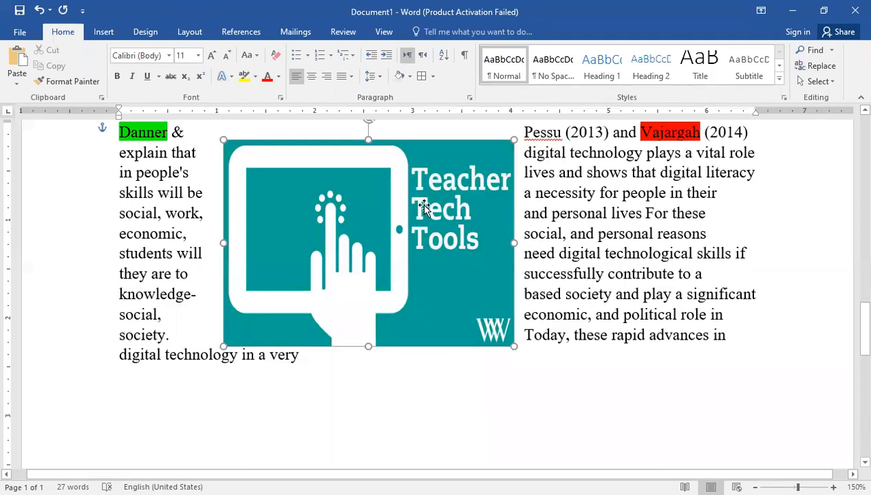
drag(412, 353, 463, 171)
scroll(477, 403, up, 3)
drag(477, 401, 652, 307)
scroll(652, 279, down, 3)
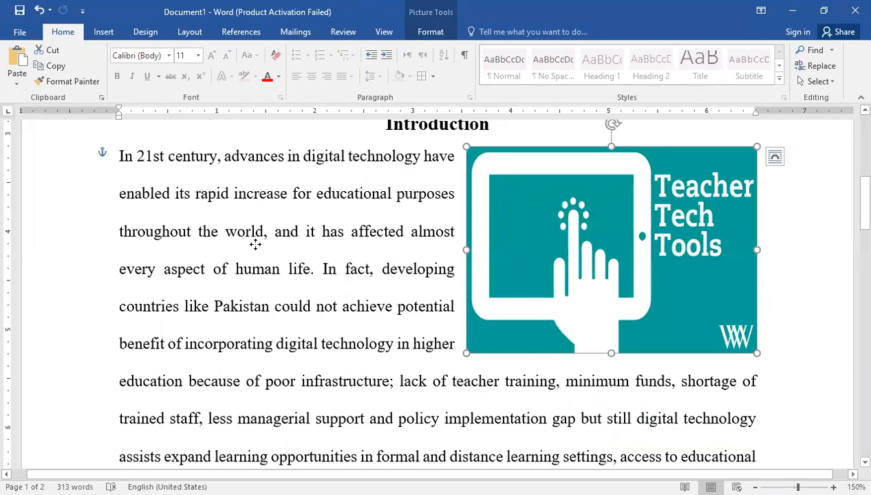
drag(257, 252, 424, 324)
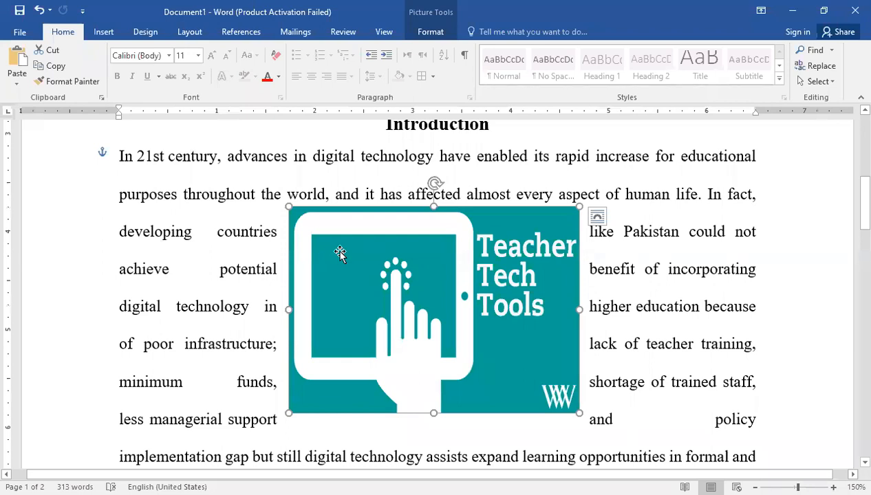
- Apply the tilted perspective picture style with a white bevelled frame to the tech-tools picture and deselect it
double_click(389, 277)
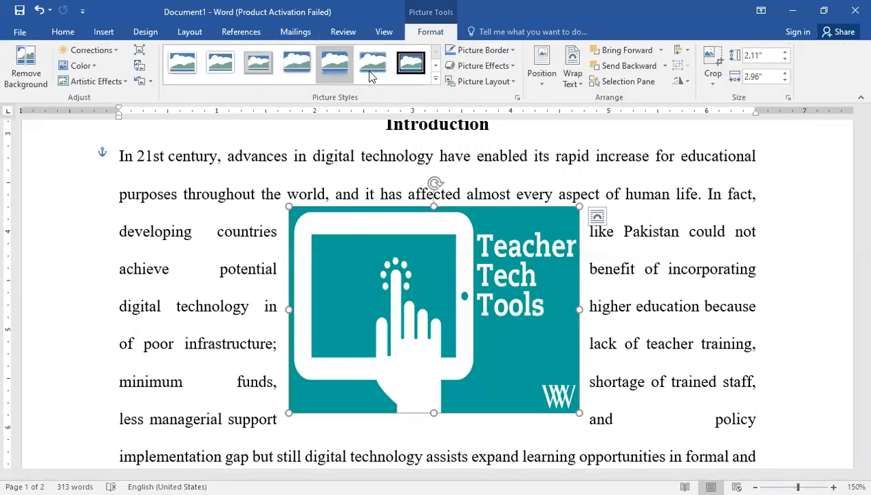
click(435, 81)
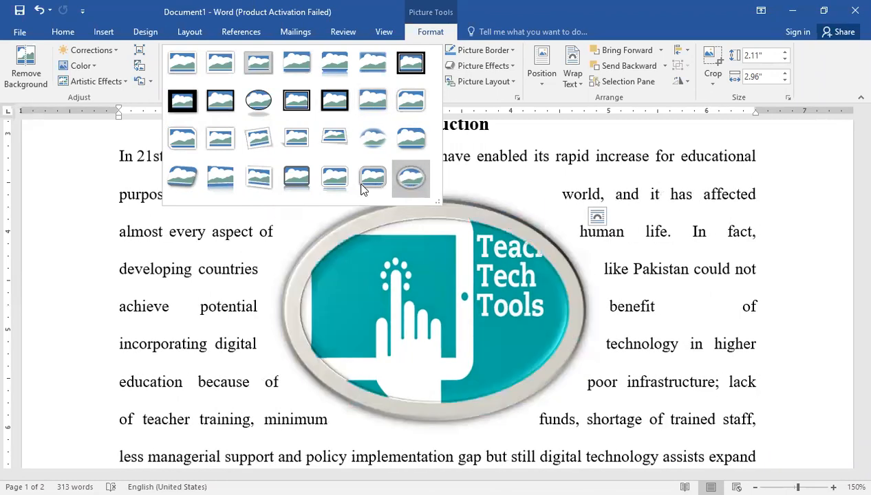
click(259, 179)
click(736, 375)
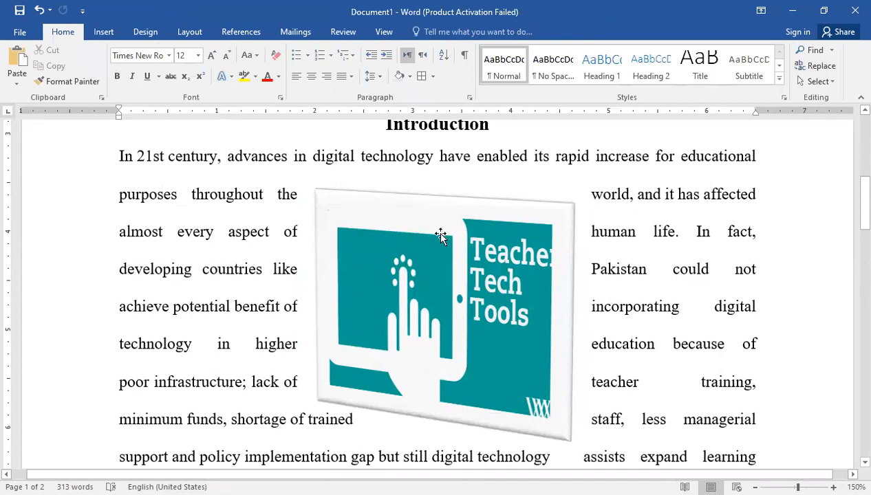
- Enlarge the picture proportionally to 2.5" high and 3.51" wide, and raise its width by one more increment
click(533, 320)
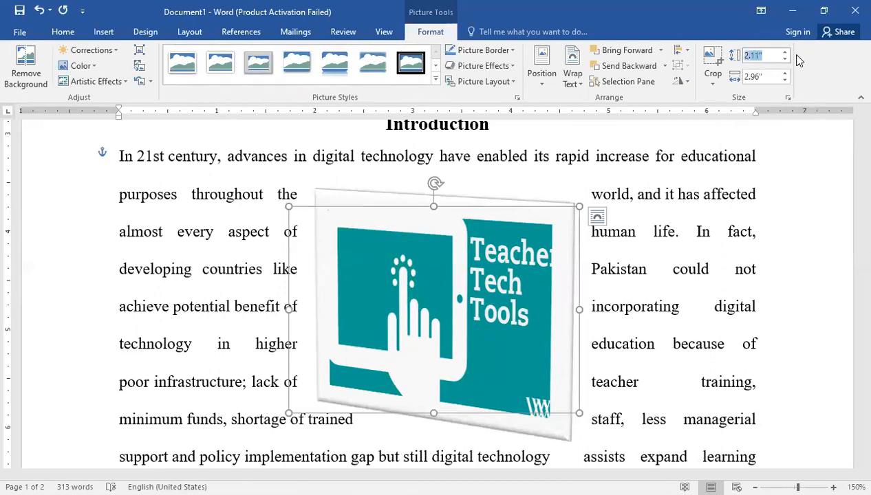
click(785, 54)
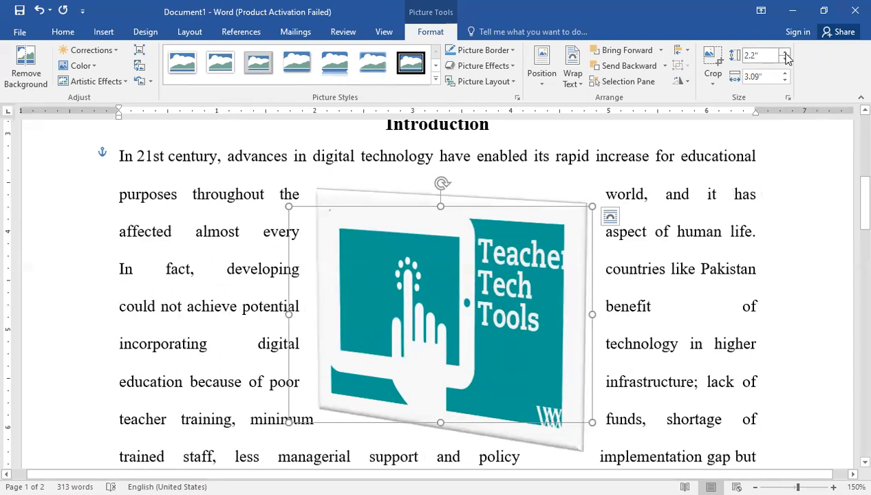
click(785, 54)
click(785, 54)
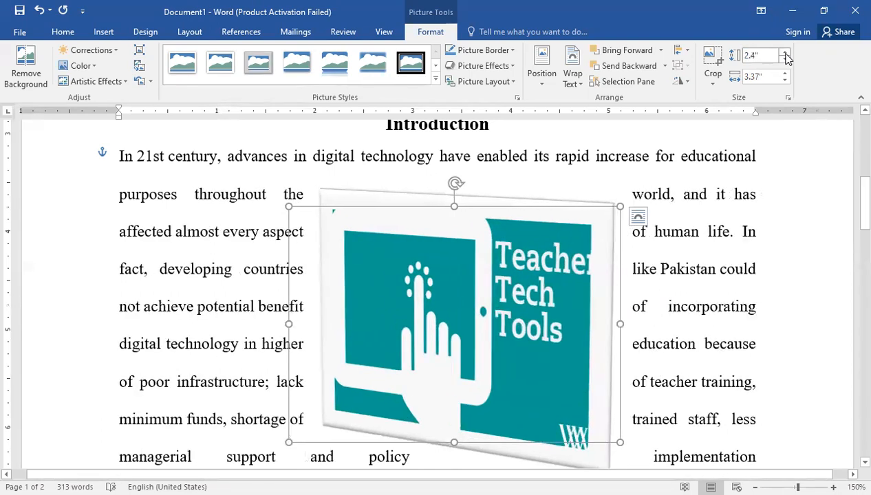
click(785, 54)
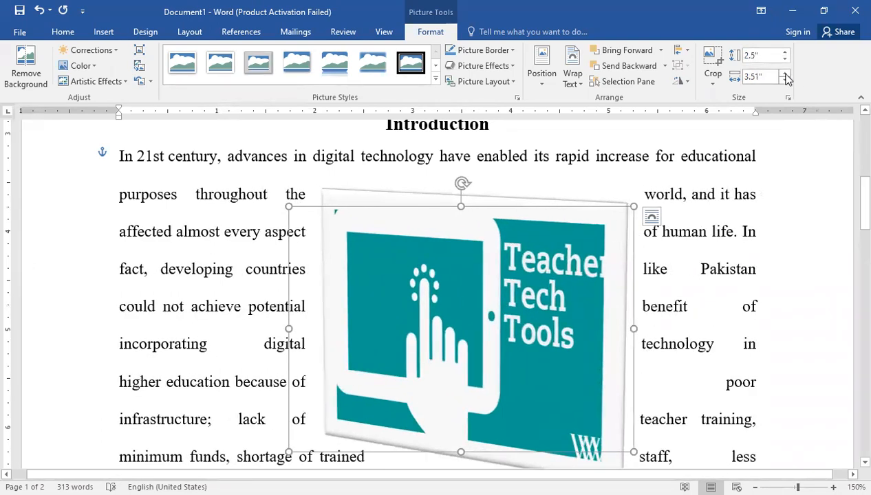
click(786, 76)
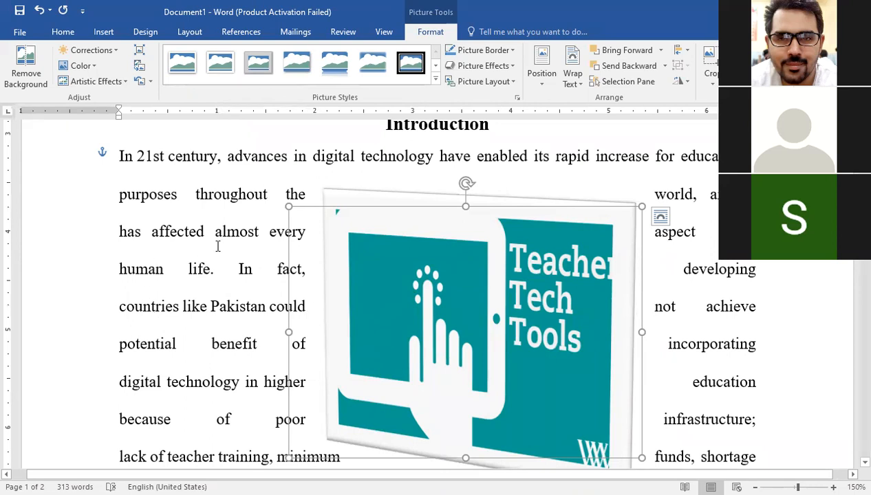
- Preview recolor variations on the picture, such as Orange, Accent color 2 Dark, without applying one, and show the commands for inserting content
click(93, 66)
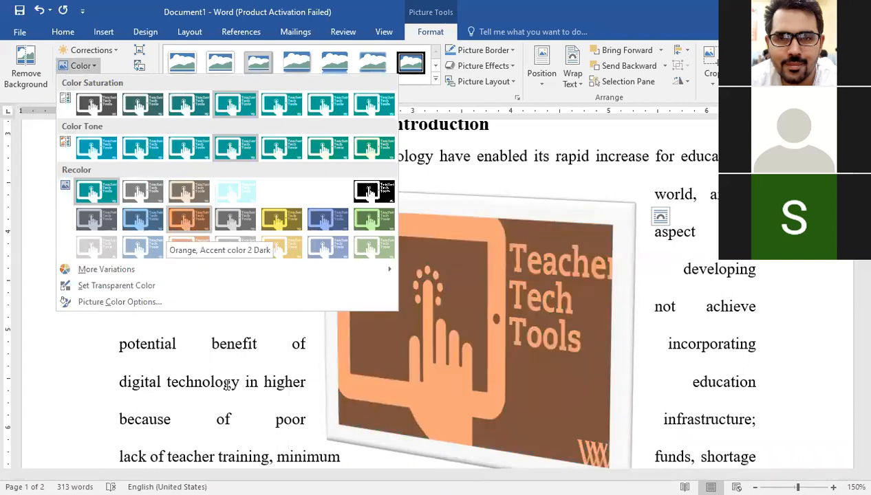
click(160, 230)
scroll(224, 189, up, 1)
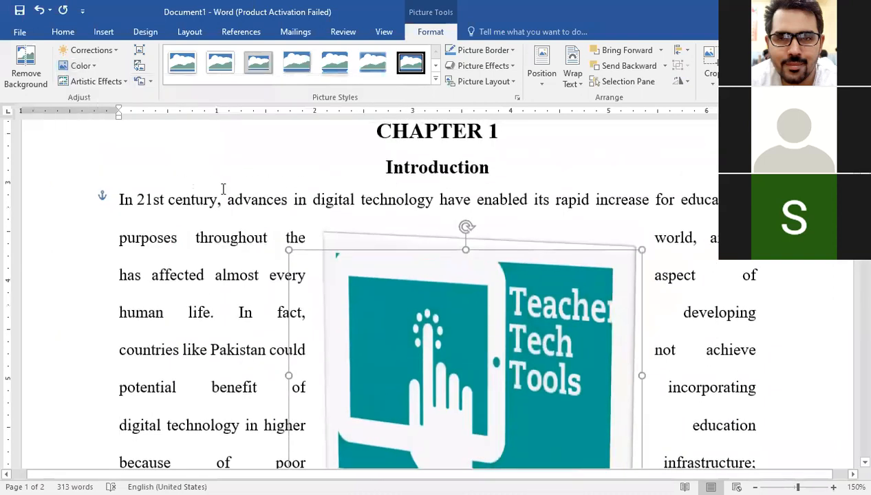
click(101, 34)
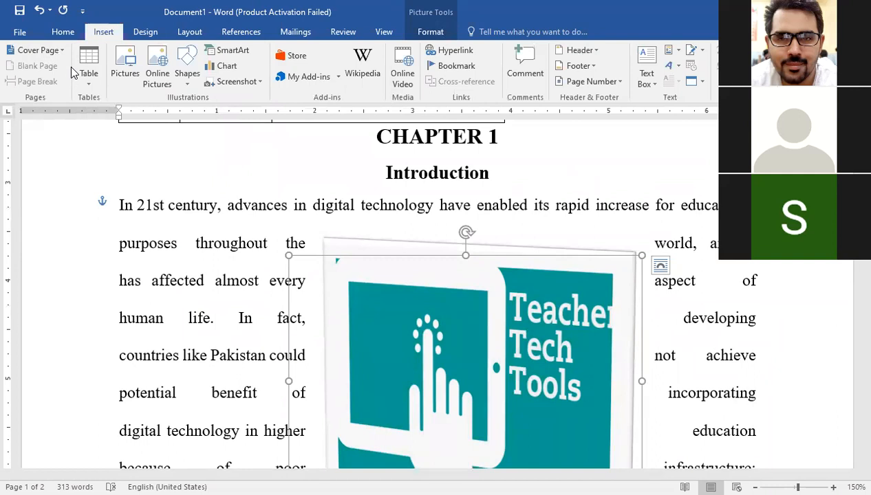